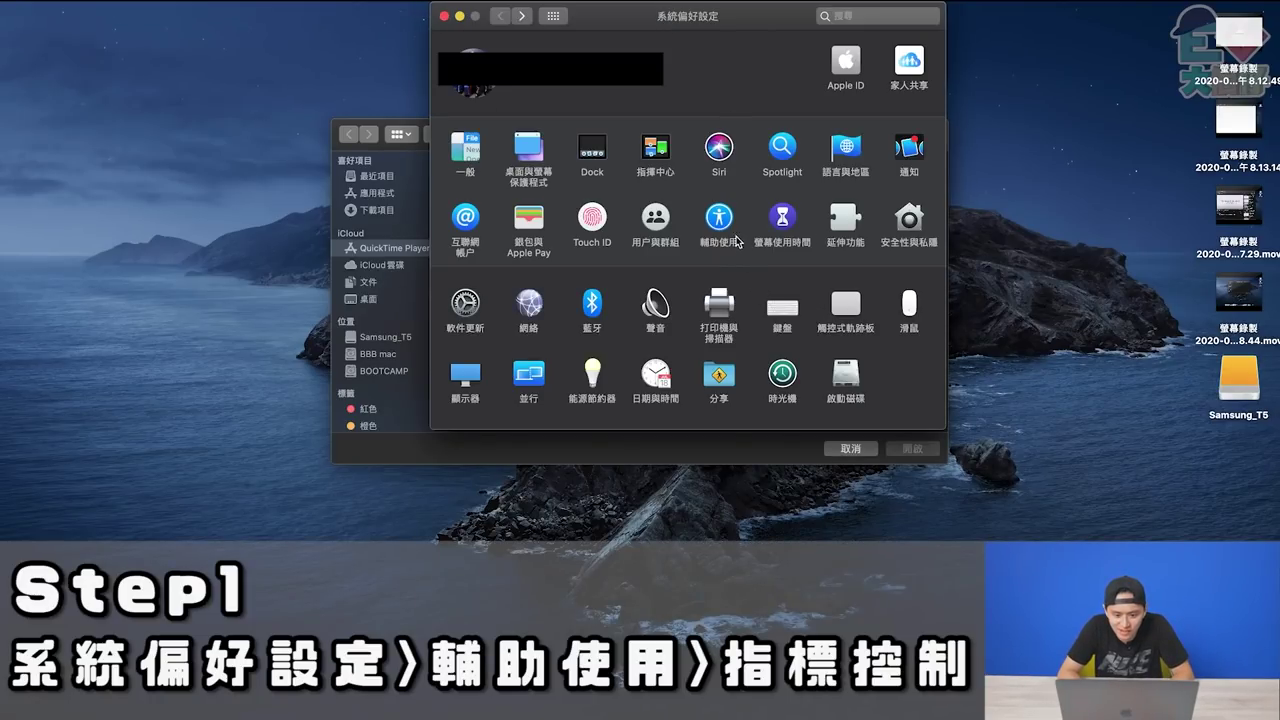
Enable the head pointer (啟用頭控指標) in the Accessibility pointer control settings and accept its options with relative head movement
left_click(720, 222)
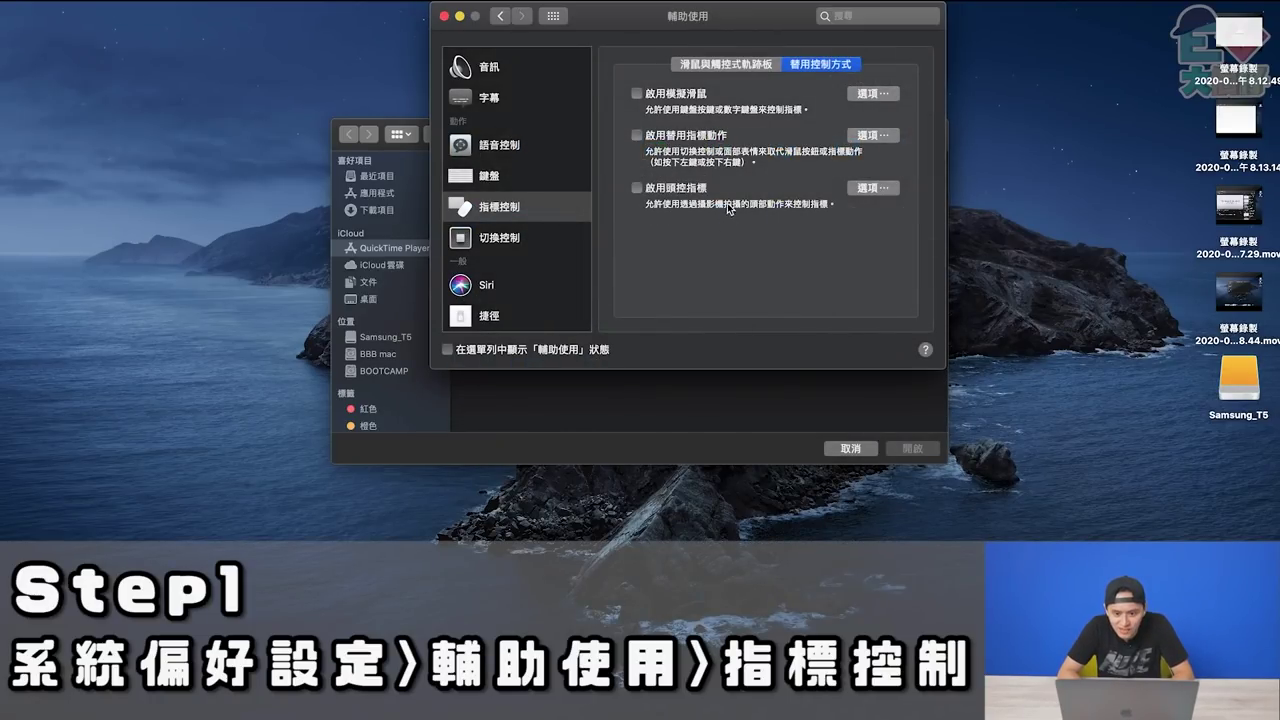
left_click(506, 212)
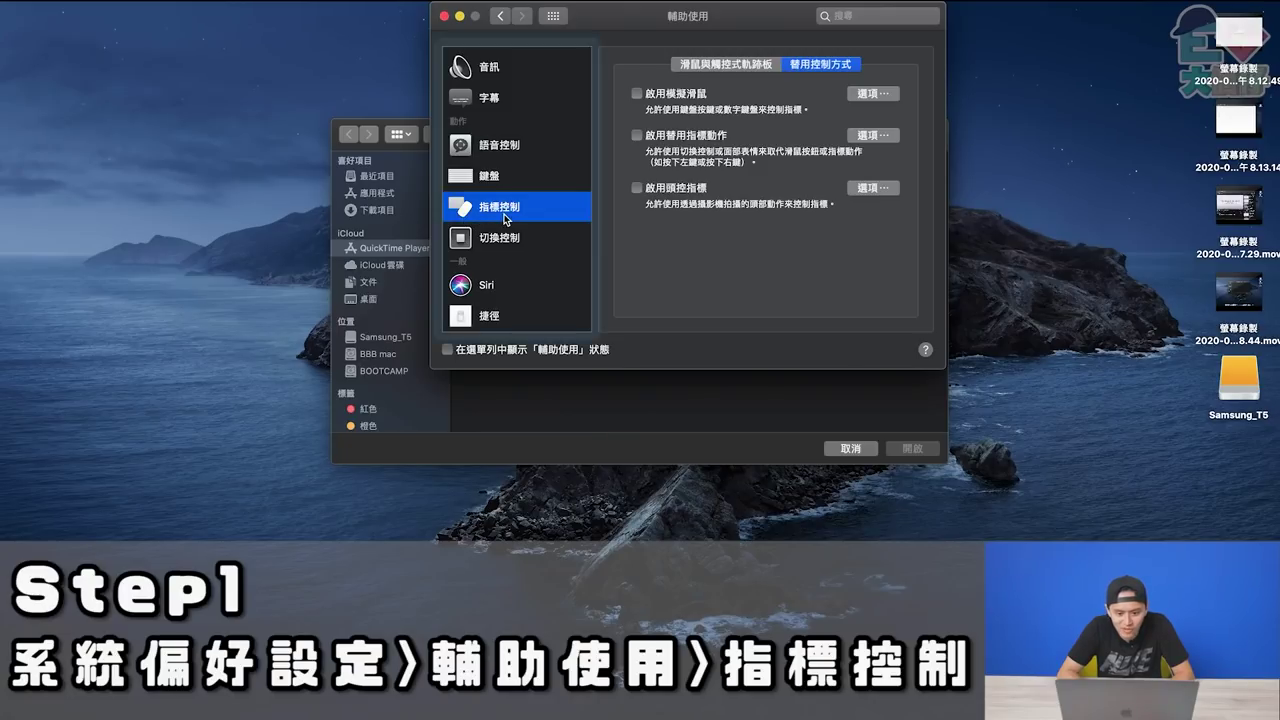
left_click(637, 189)
left_click(872, 189)
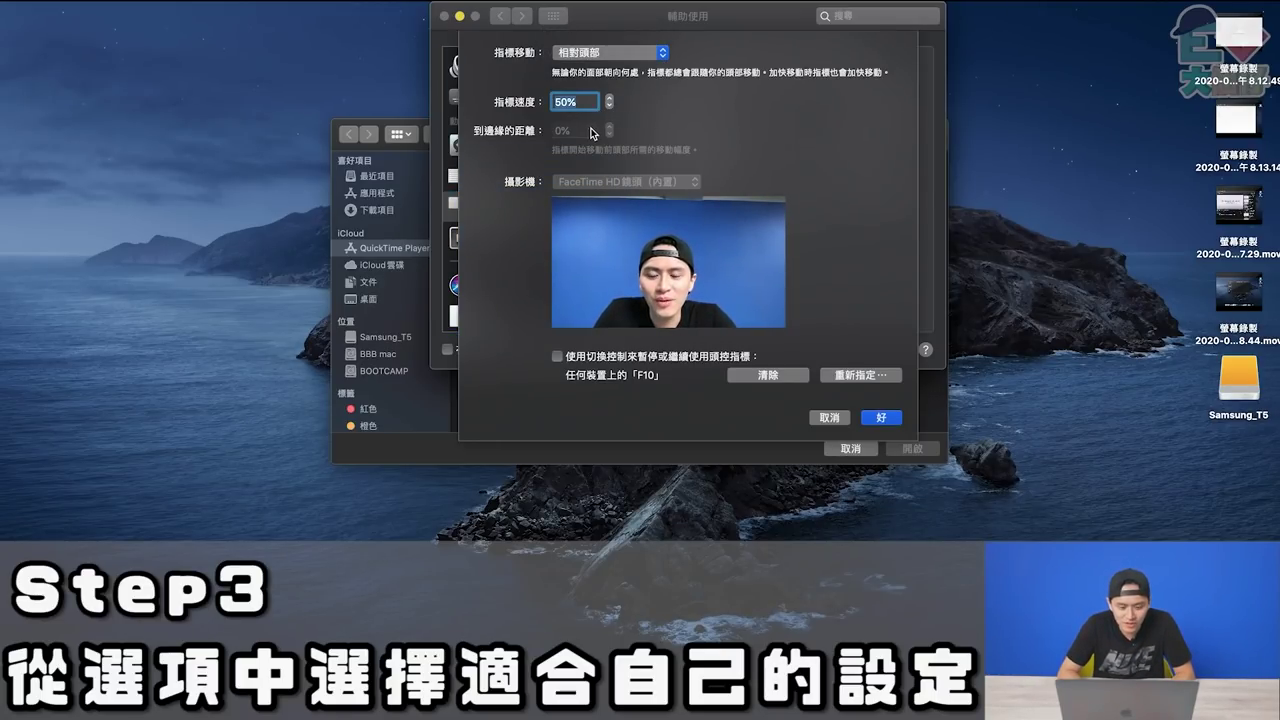
left_click(881, 417)
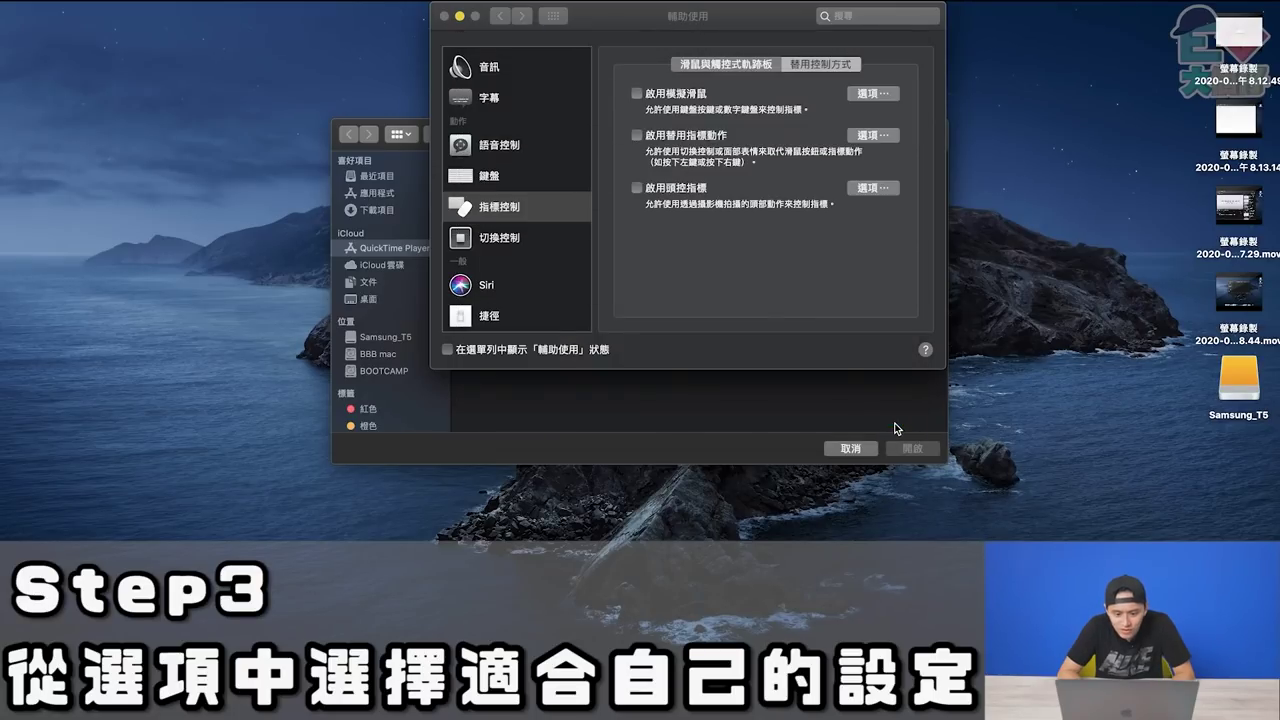
left_click(637, 187)
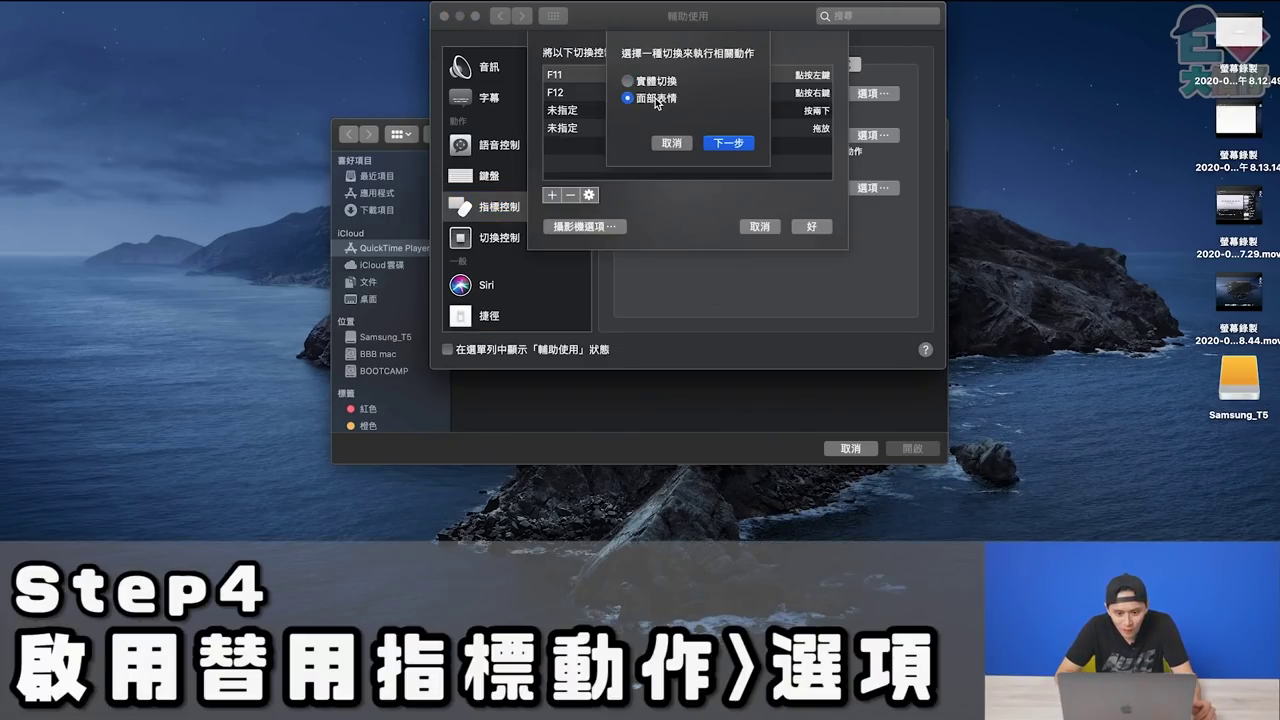
For the alternate pointer actions, assign the facial expression 微笑 to 拖放 and 伸脷 to 點按左鍵
left_click(753, 142)
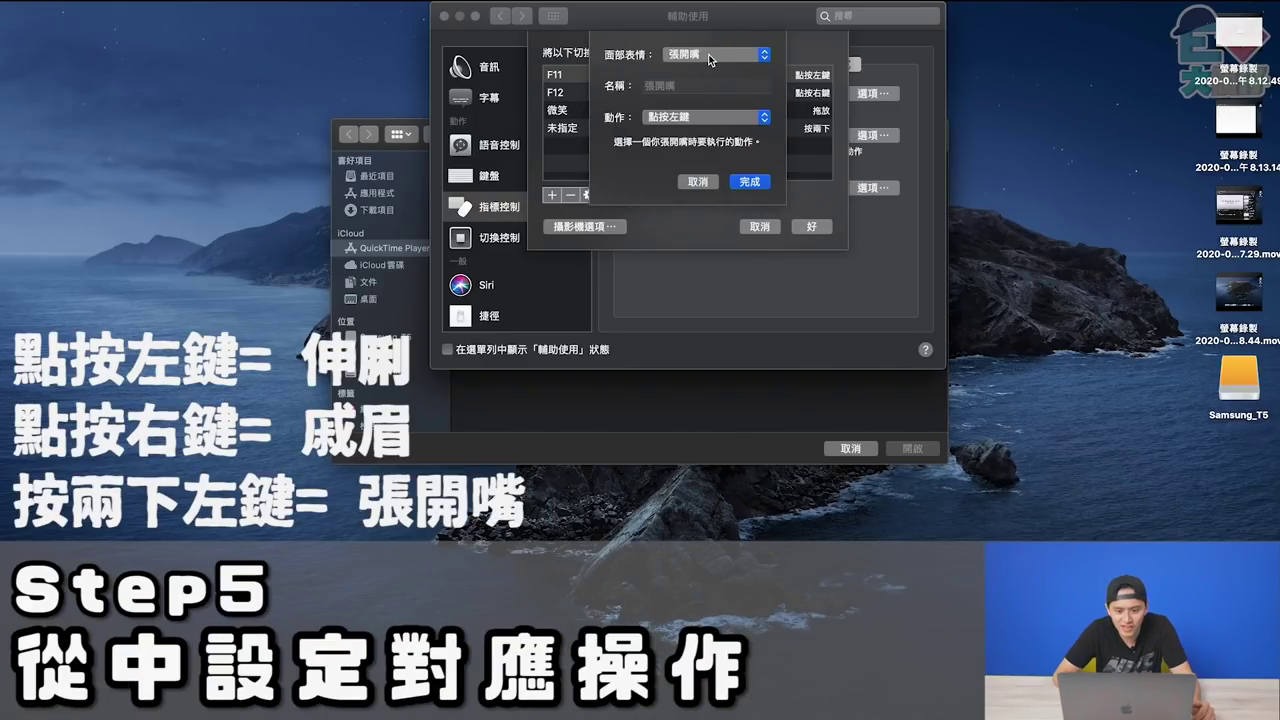
left_click(709, 55)
left_click(712, 82)
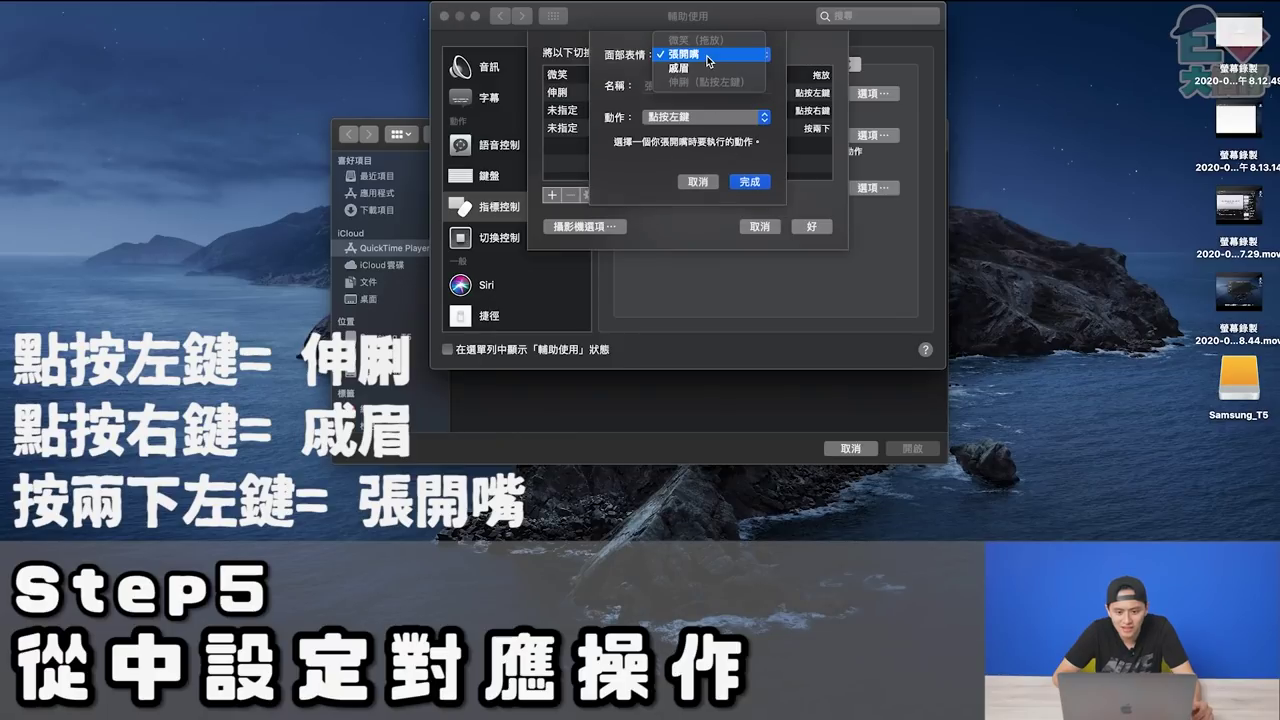
Assign the expression 戚眉 to 點按右鍵 and 張開嘴 to 按兩下, and accept the list of alternate pointer actions
left_click(706, 70)
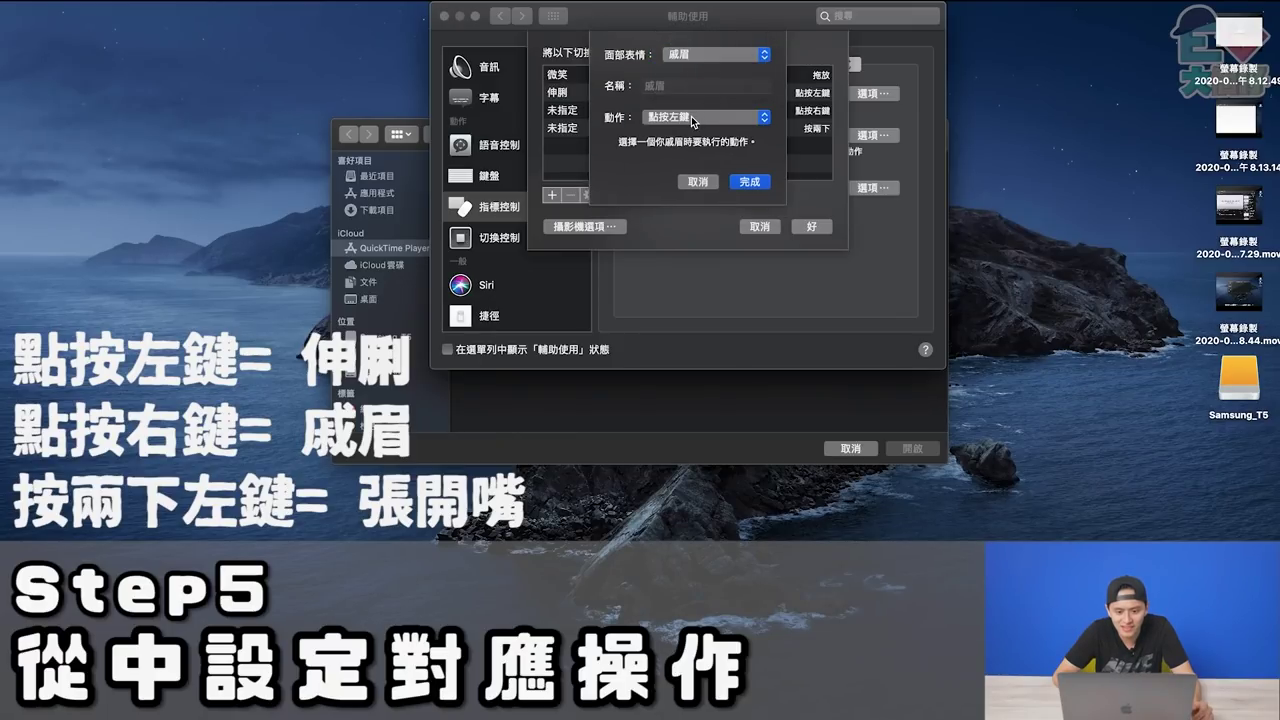
left_click(692, 119)
left_click(694, 136)
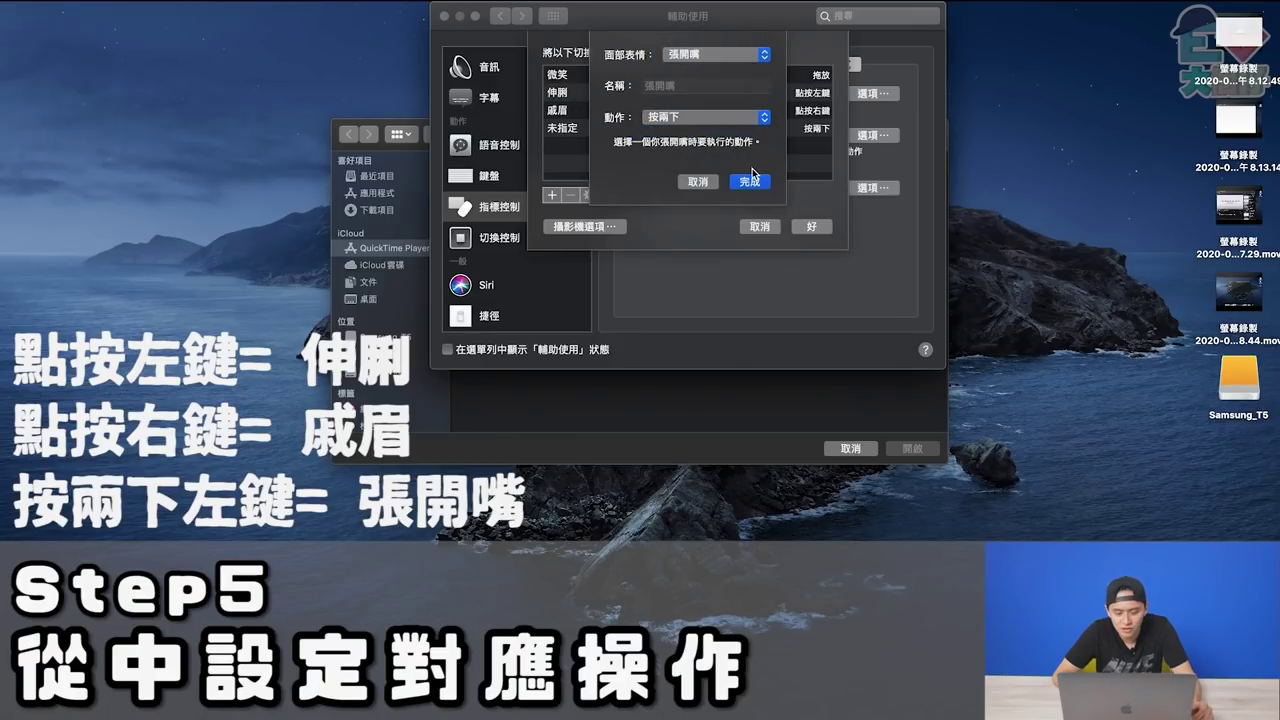
left_click(749, 182)
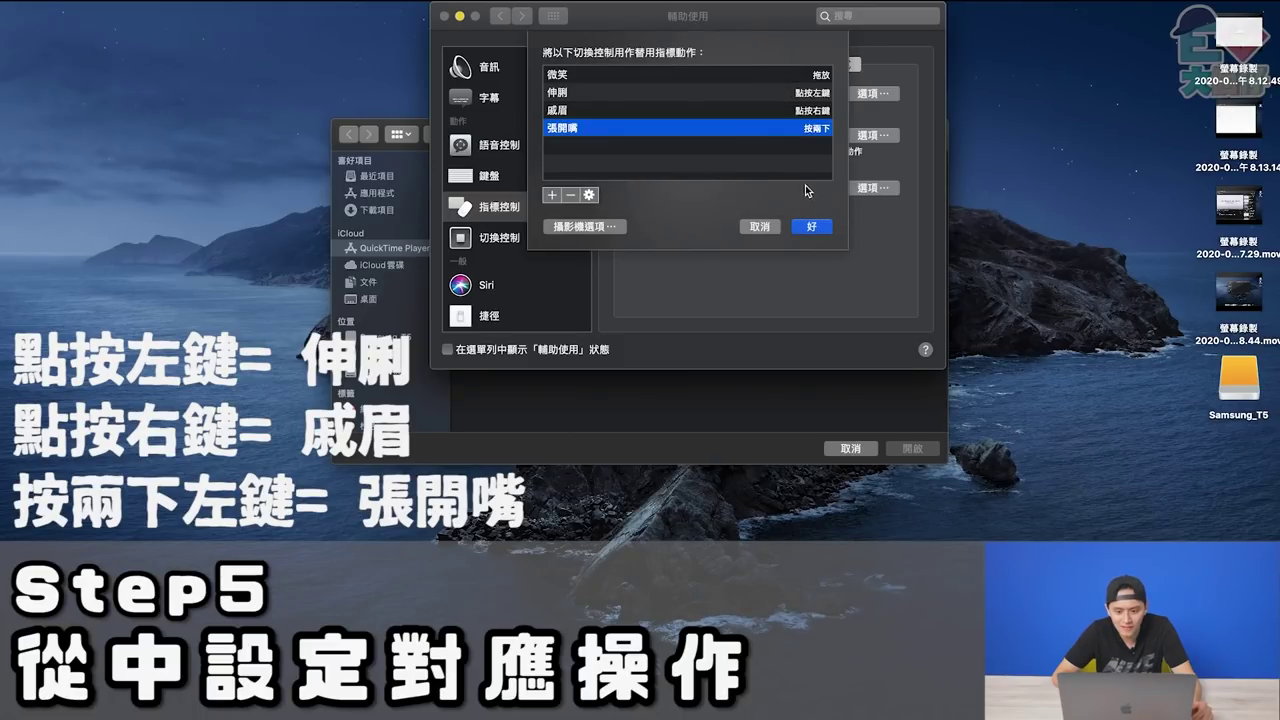
left_click(810, 228)
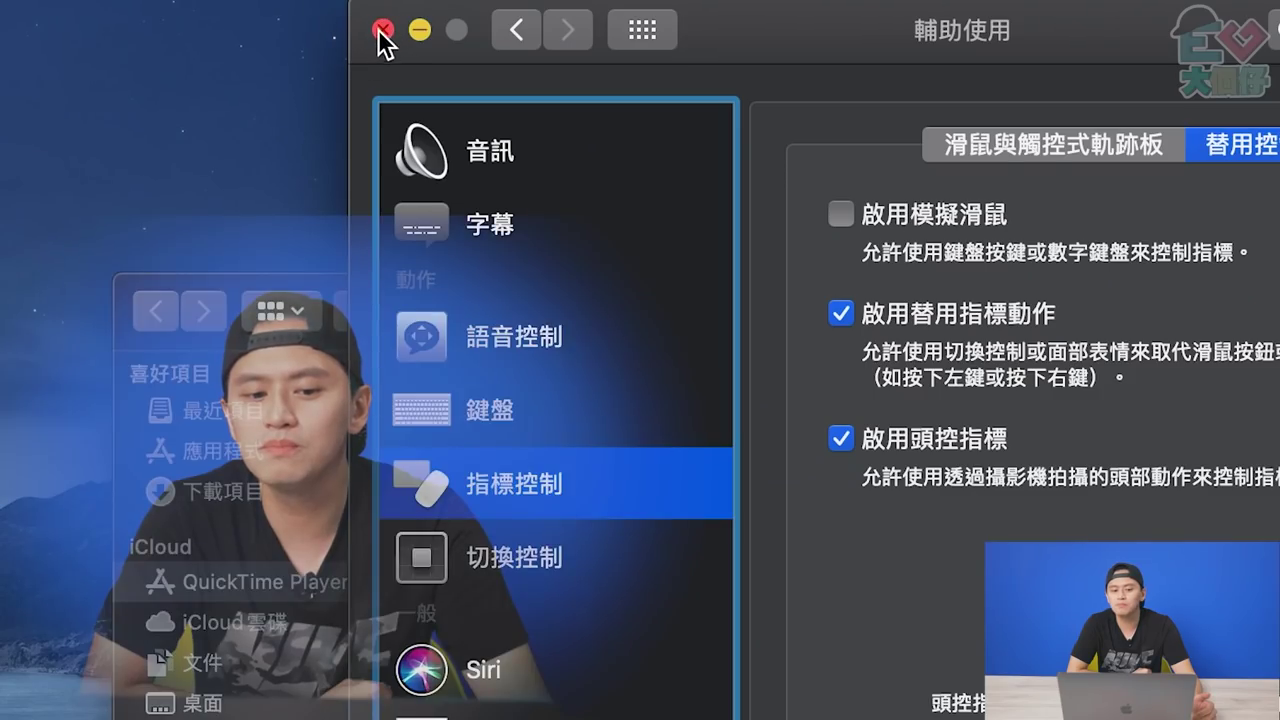
Close the Accessibility settings window, and move the QuickTime Player file dialog around the desktop before cancelling it
left_click(381, 31)
left_click_drag(427, 44, 502, 97)
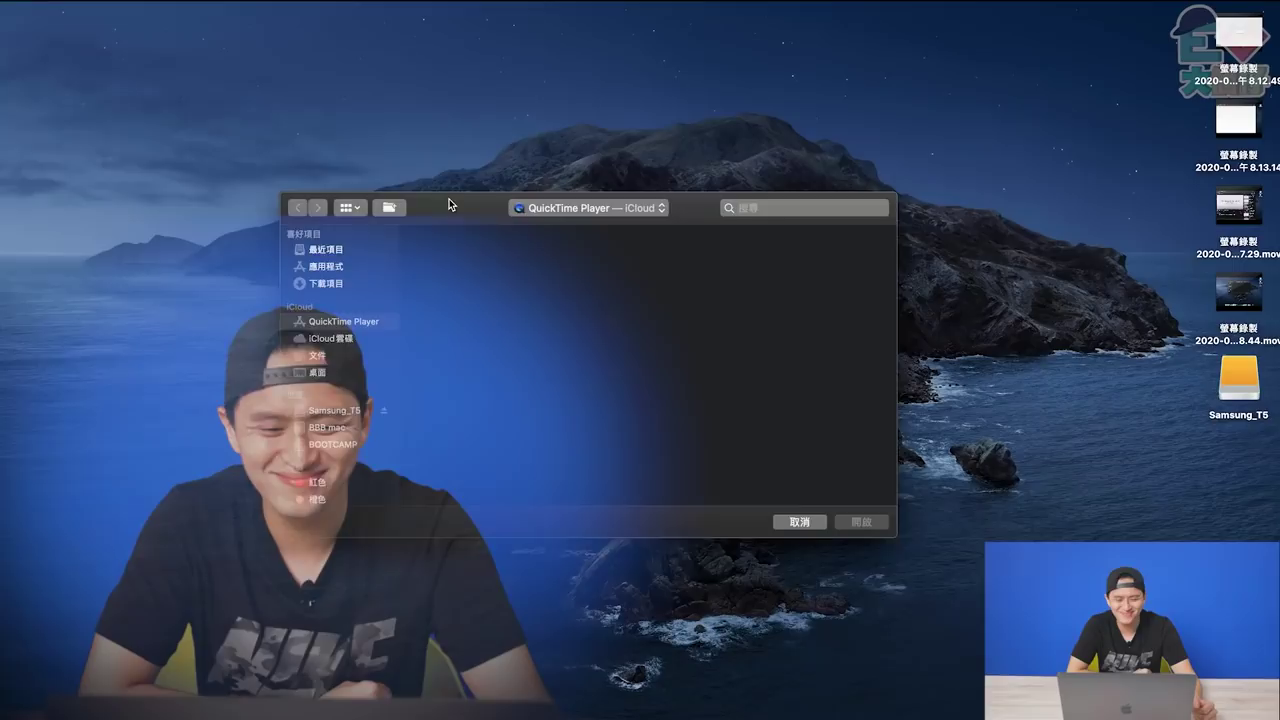
left_click_drag(451, 200, 288, 572)
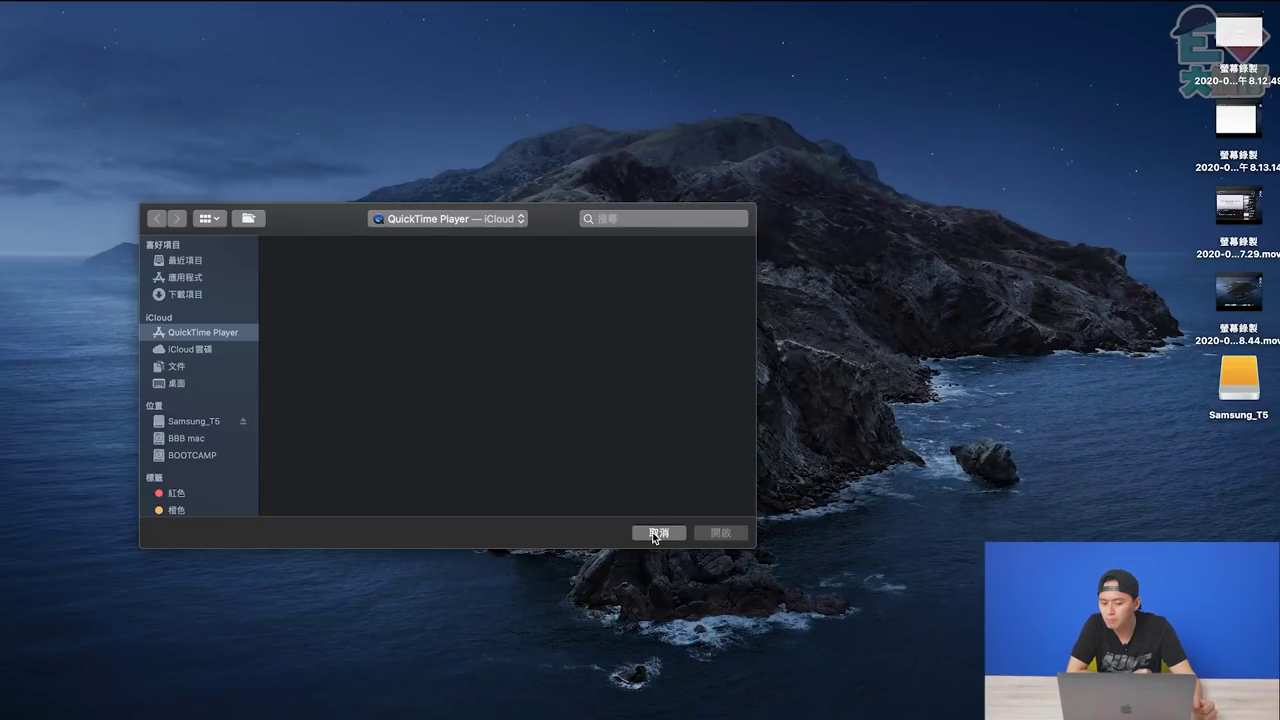
left_click(655, 533)
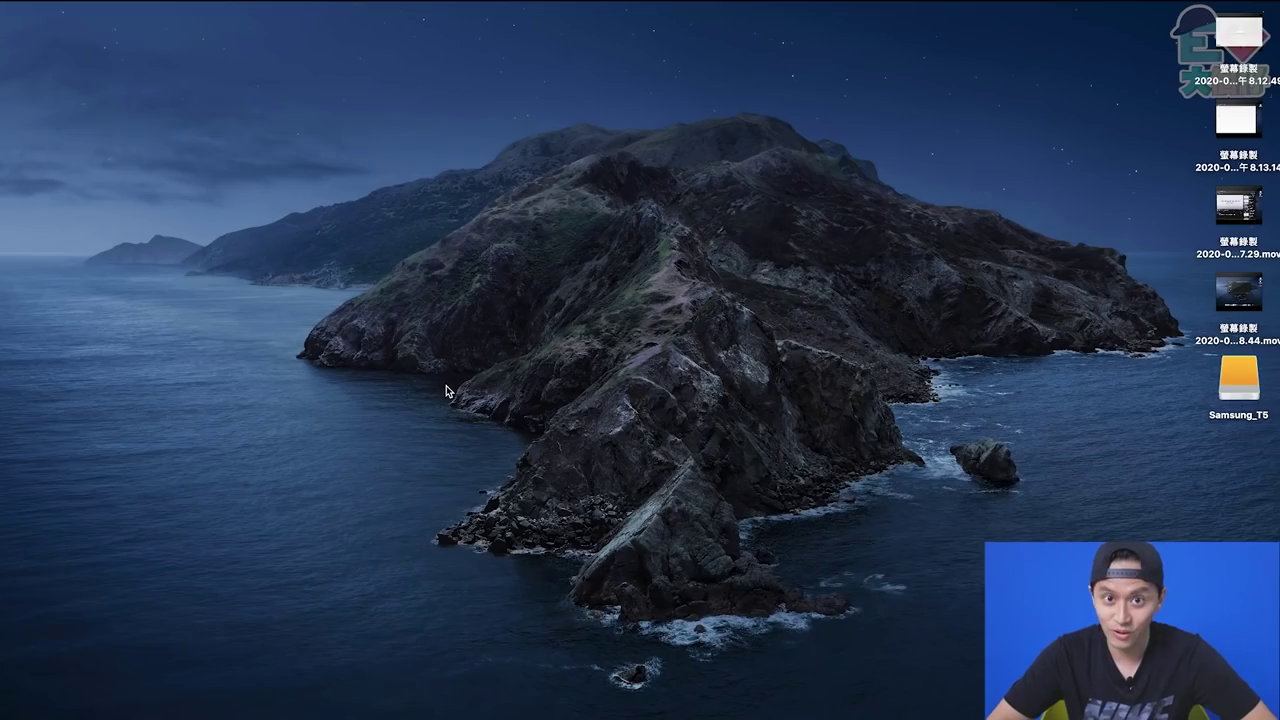
right_click(446, 383)
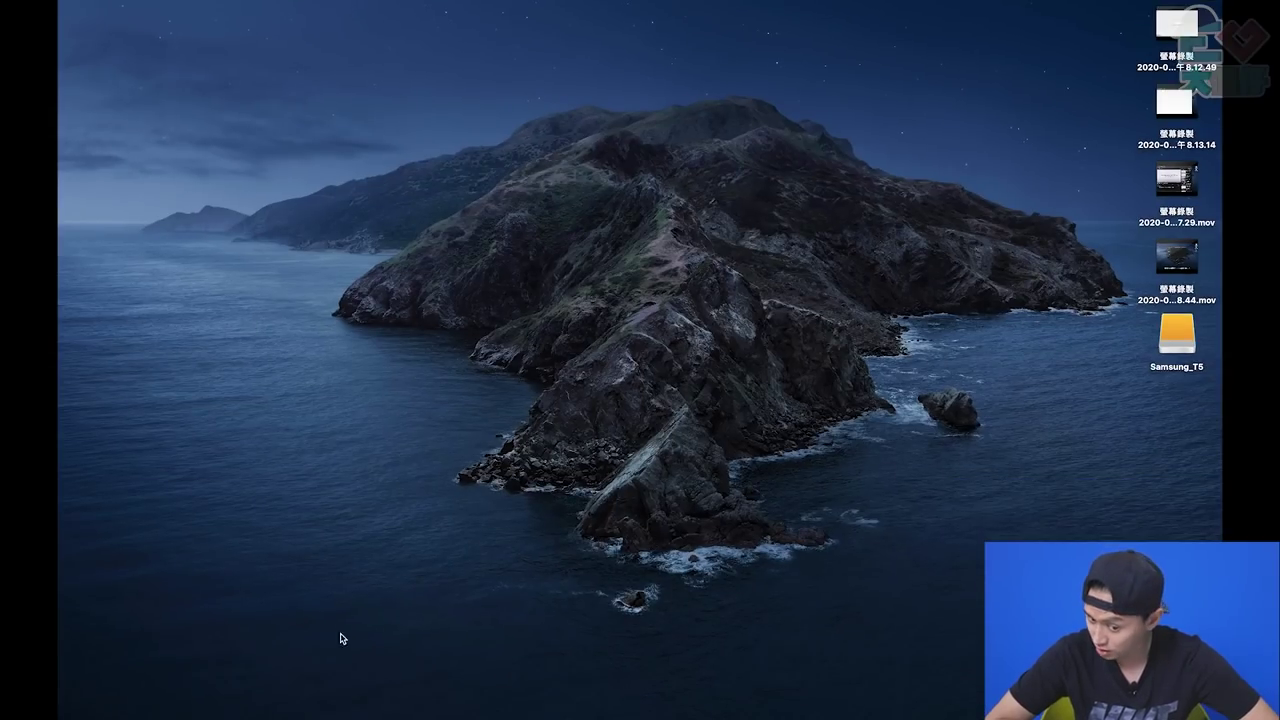
right_click(420, 634)
left_click(719, 254)
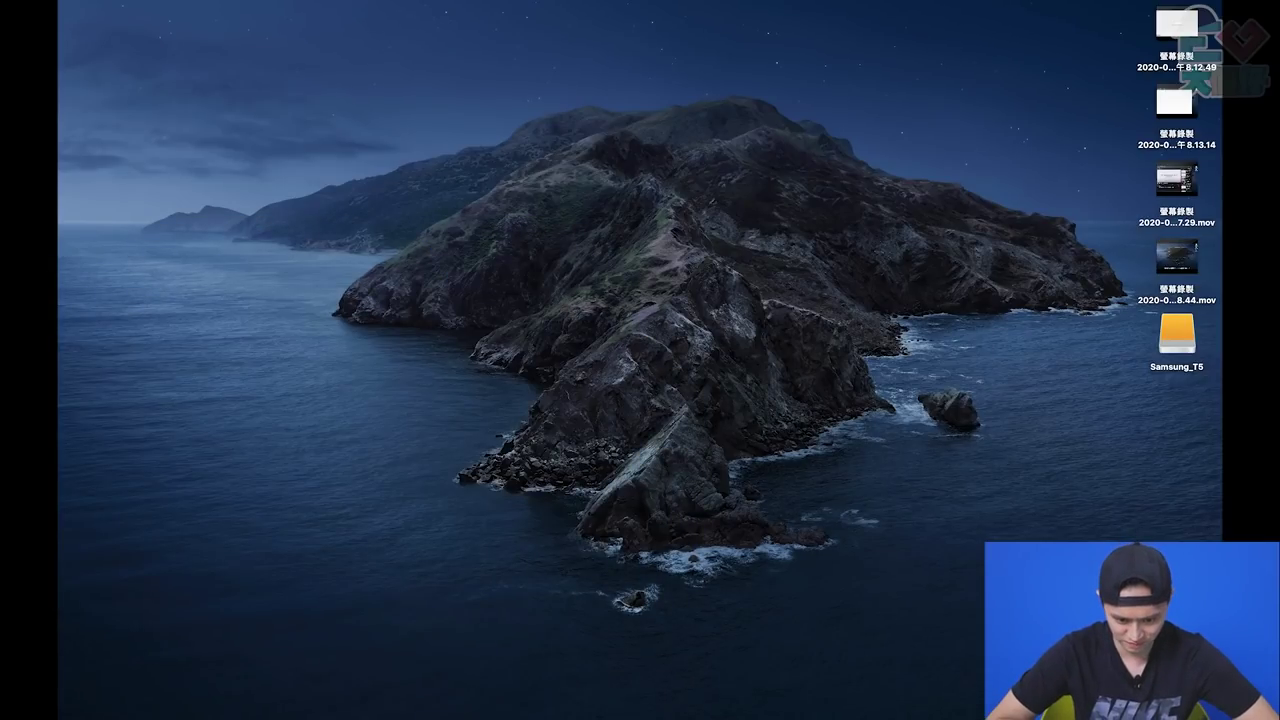
Launch Adobe Photoshop 2020 and set the new document's size unit to pixels (像素)
mouse_move(634, 705)
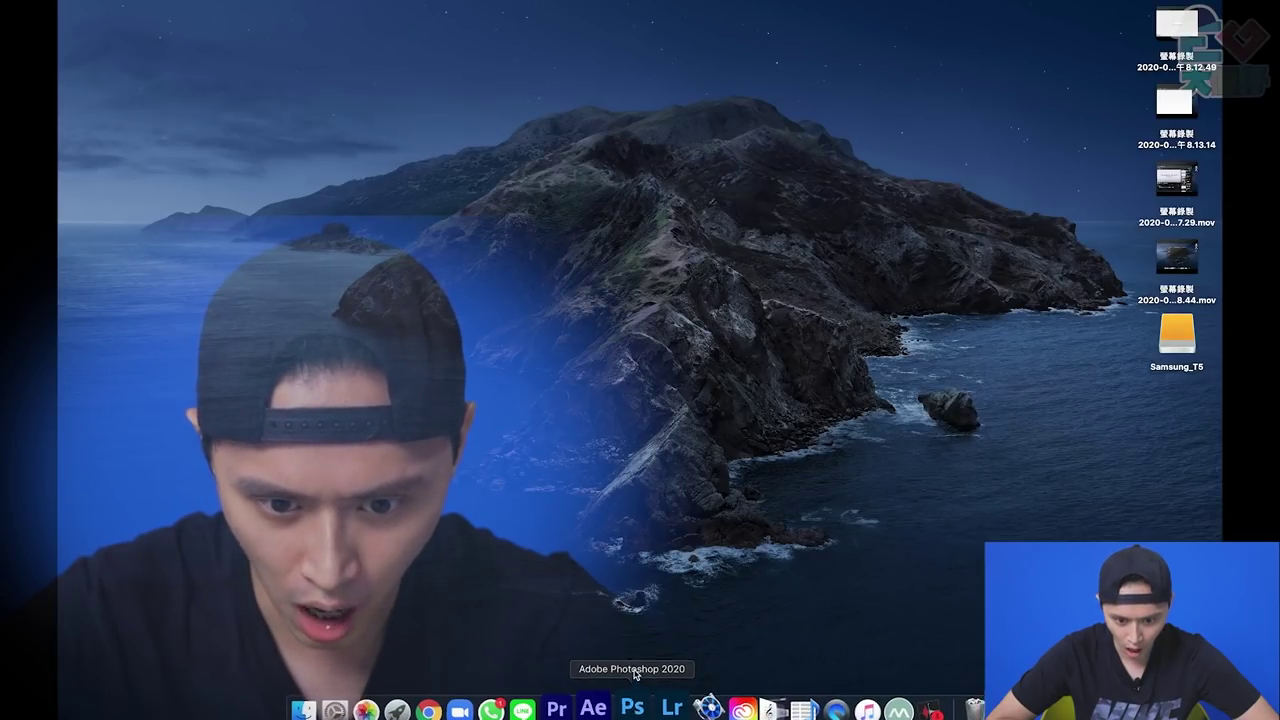
left_click(633, 705)
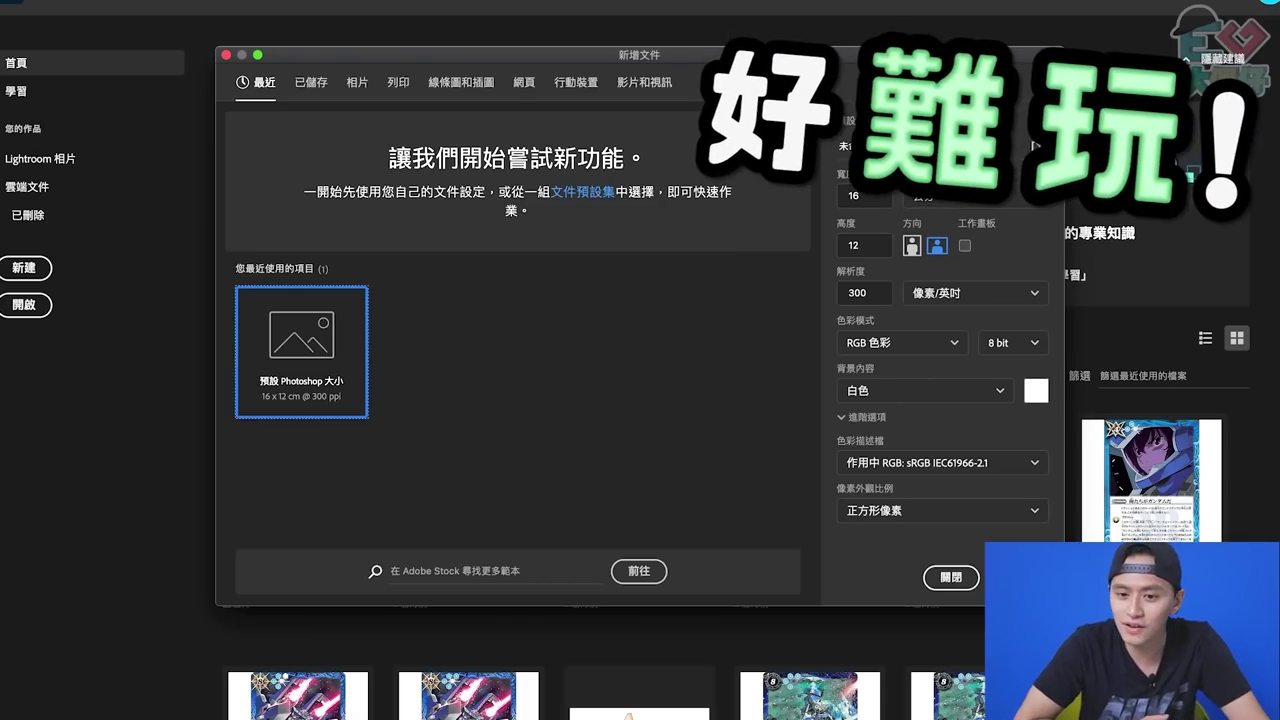
left_click(974, 195)
left_click(928, 230)
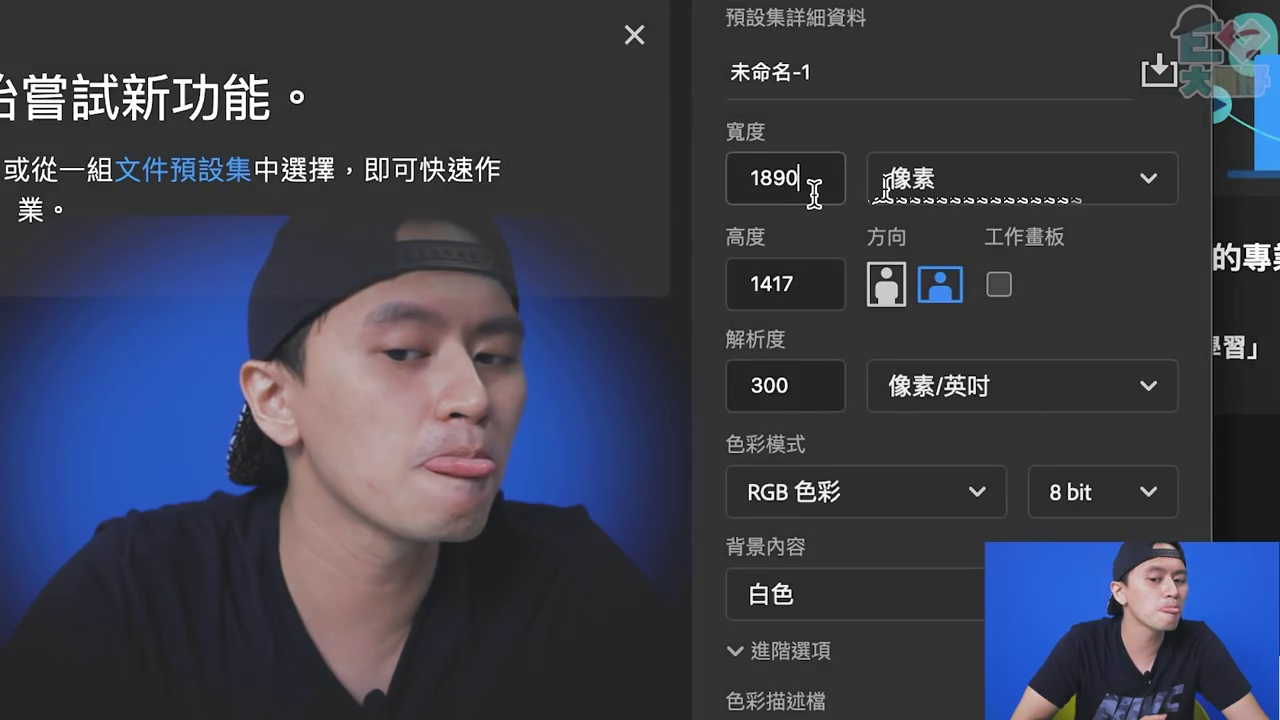
Bring up the on-screen keyboard and create the new document at 1920 by 1080 pixels, 300 pixels/inch
left_click_drag(814, 193, 734, 197)
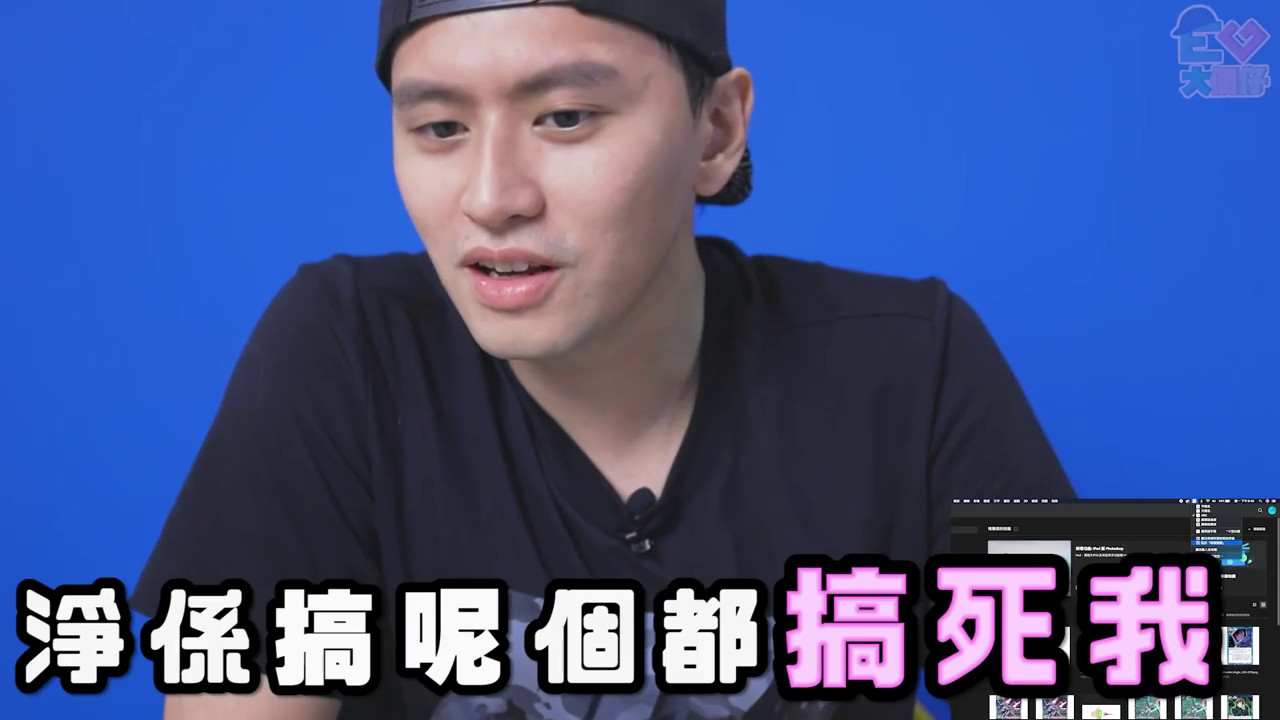
left_click(1218, 542)
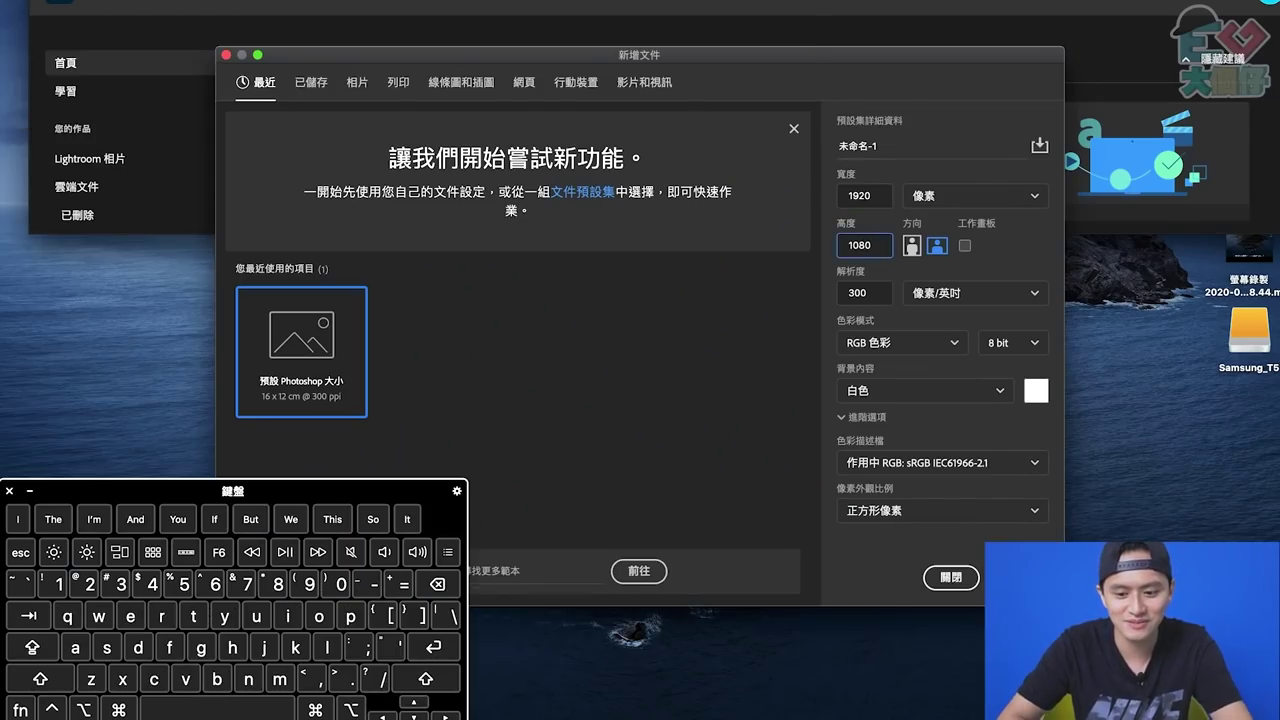
key("Return")
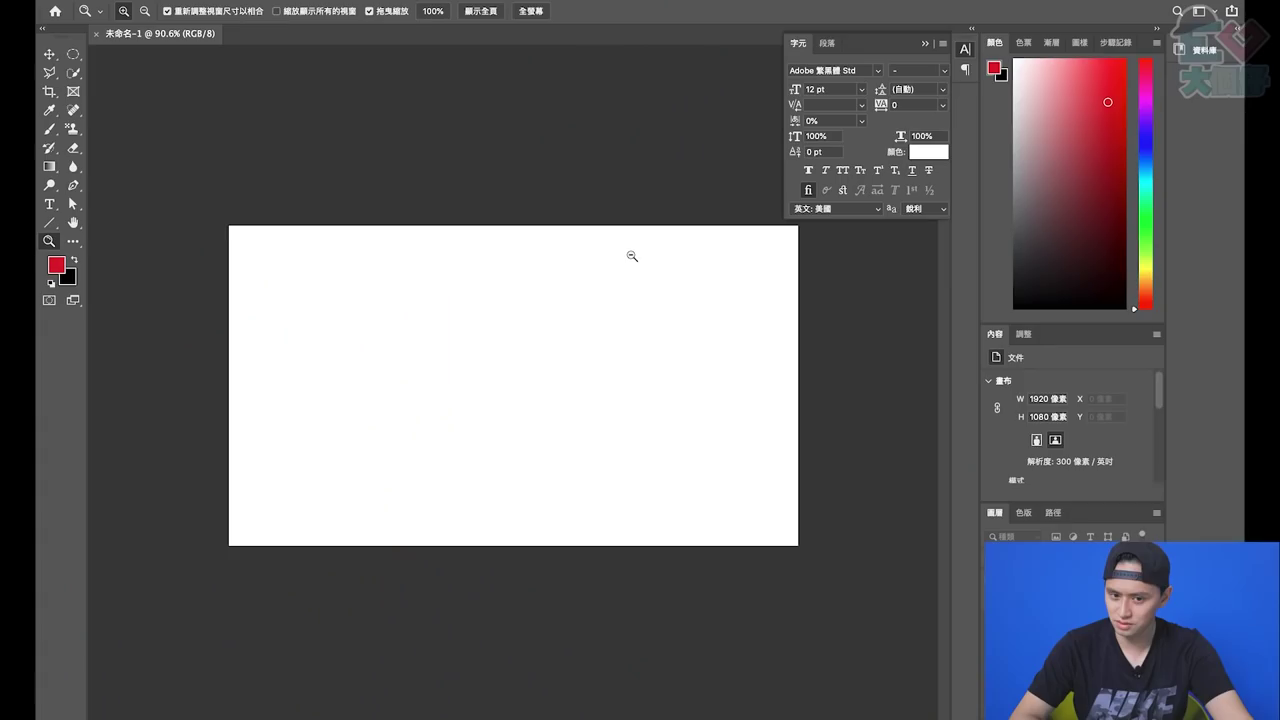
Add the letter "E" as a 69 pt text layer in the upper-left part of the canvas
left_click_drag(632, 256, 326, 140)
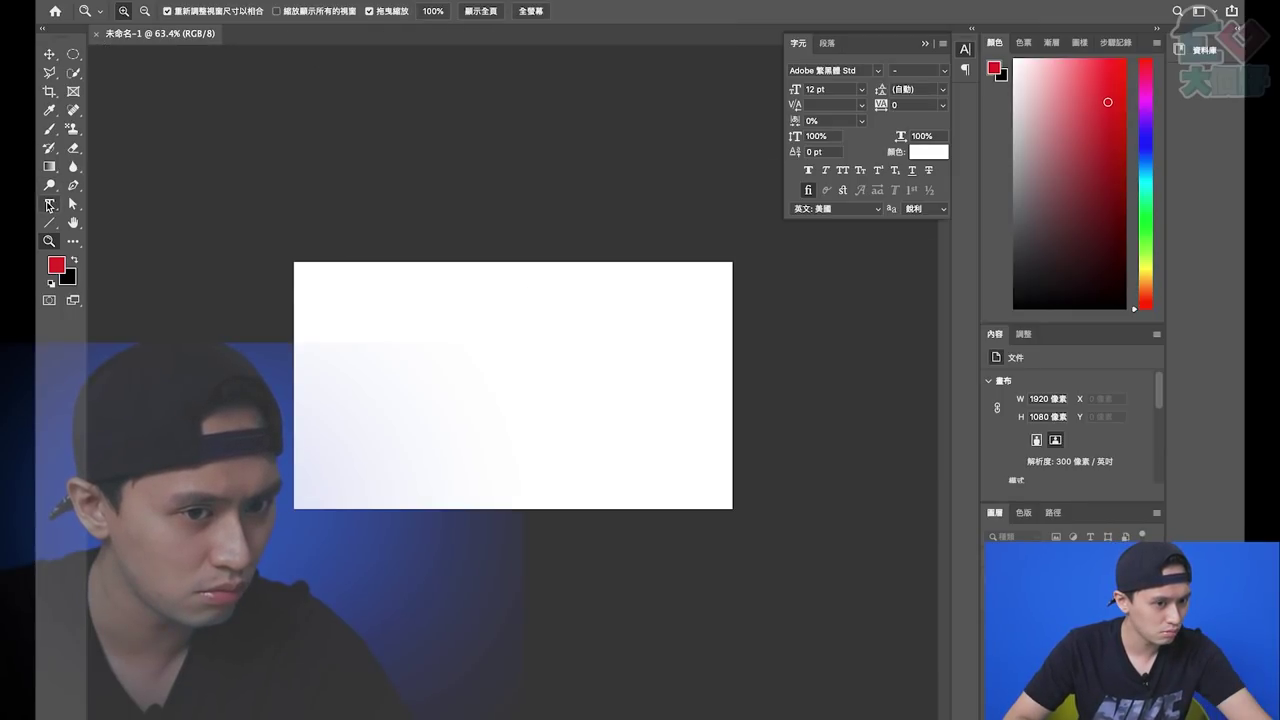
left_click(49, 205)
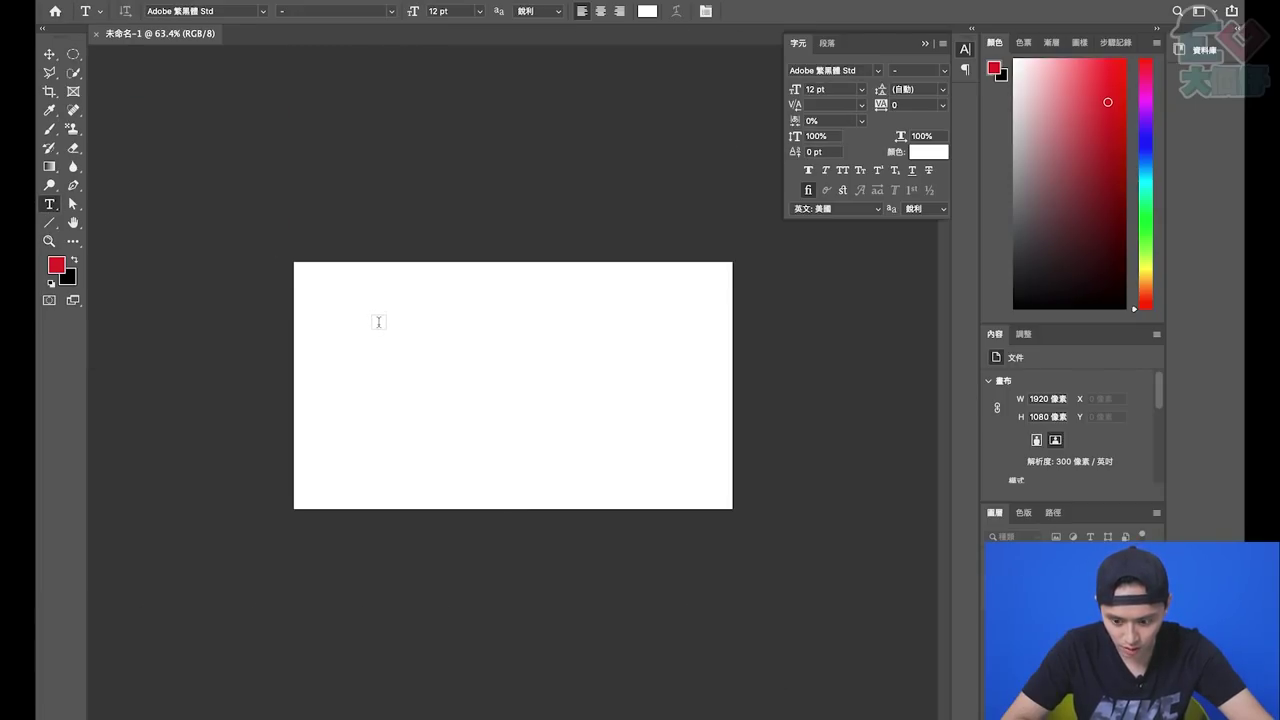
left_click(366, 346)
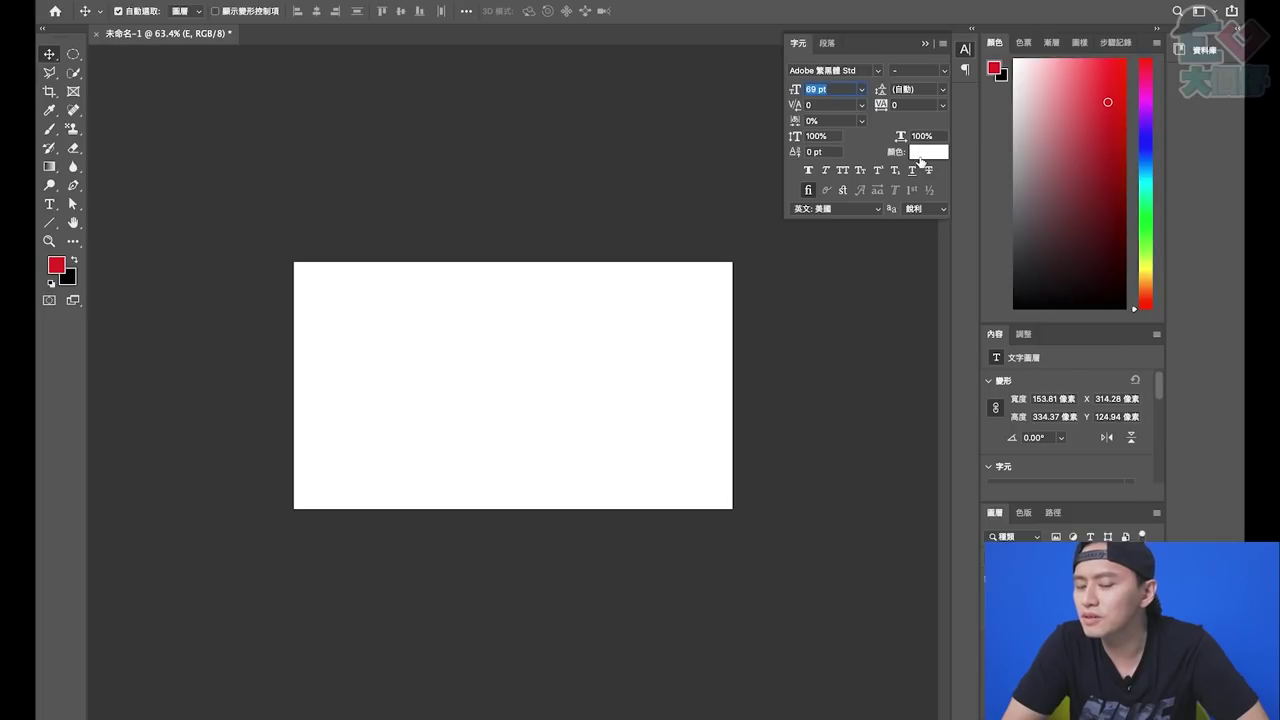
Change the letter E's color to pinkish red and its font to 07鉄瓶ゴシック
left_click(921, 148)
left_click(619, 268)
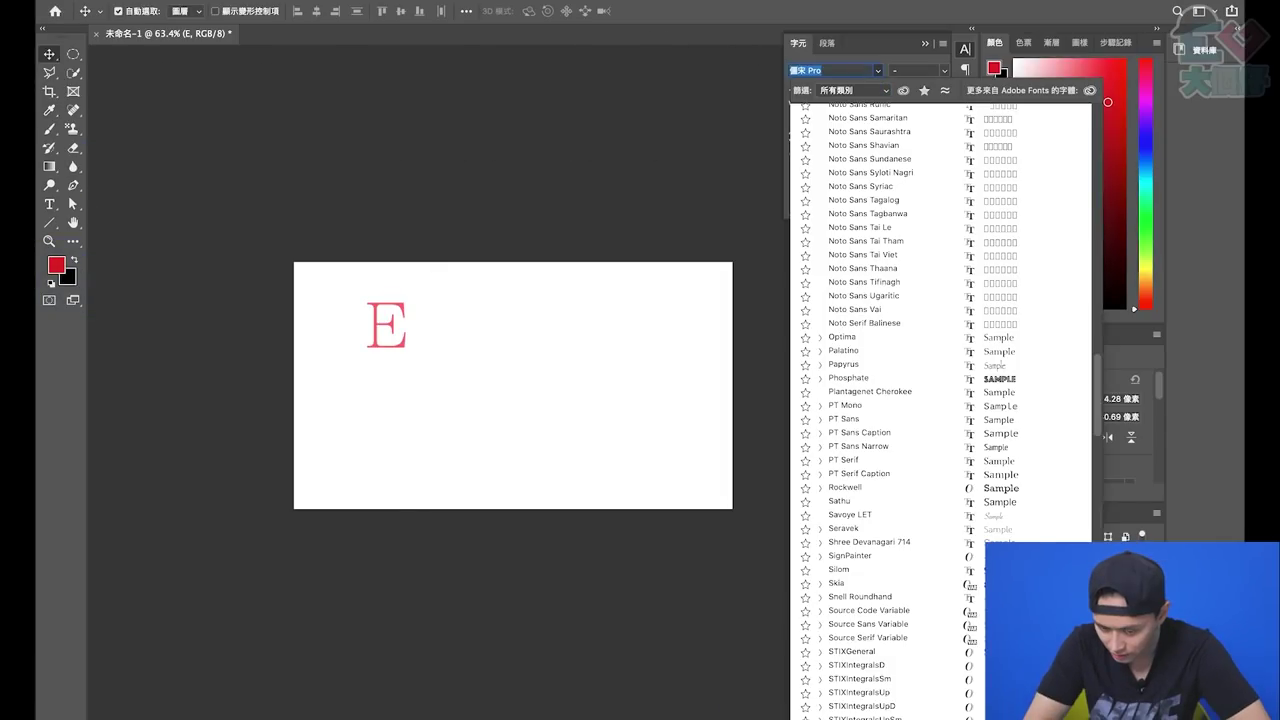
scroll(940, 400, "down", 5)
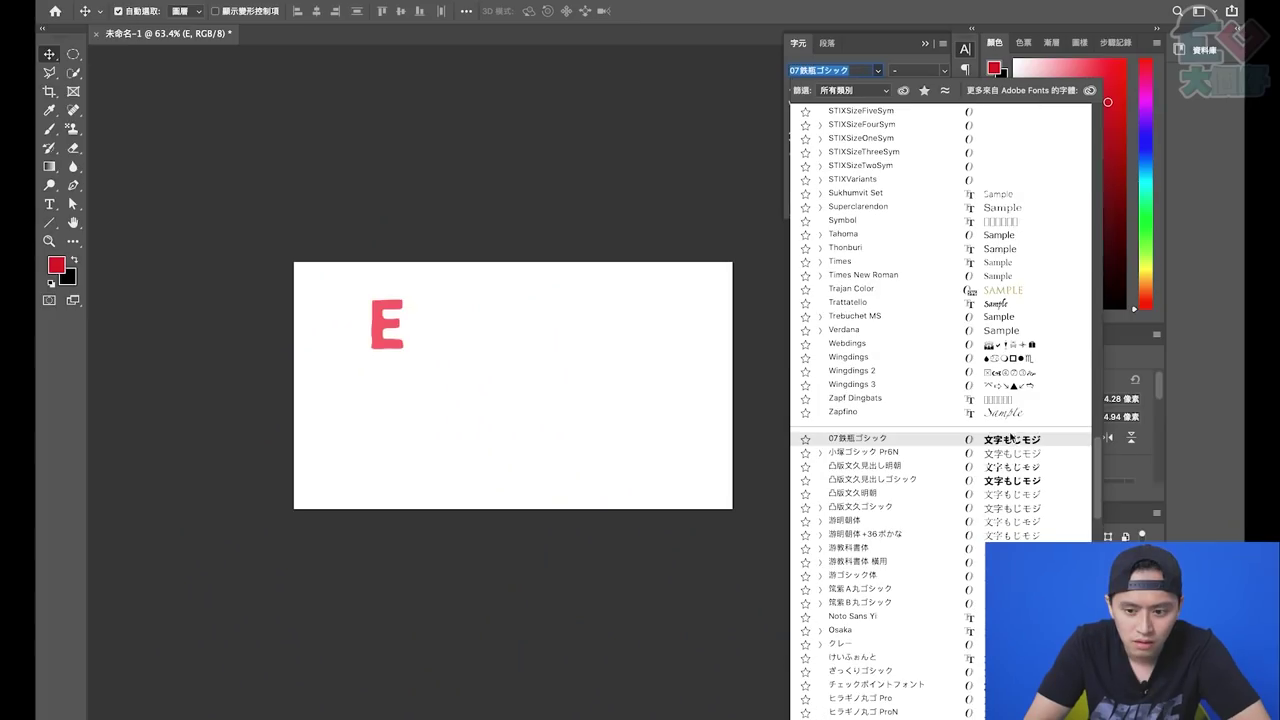
left_click(1012, 437)
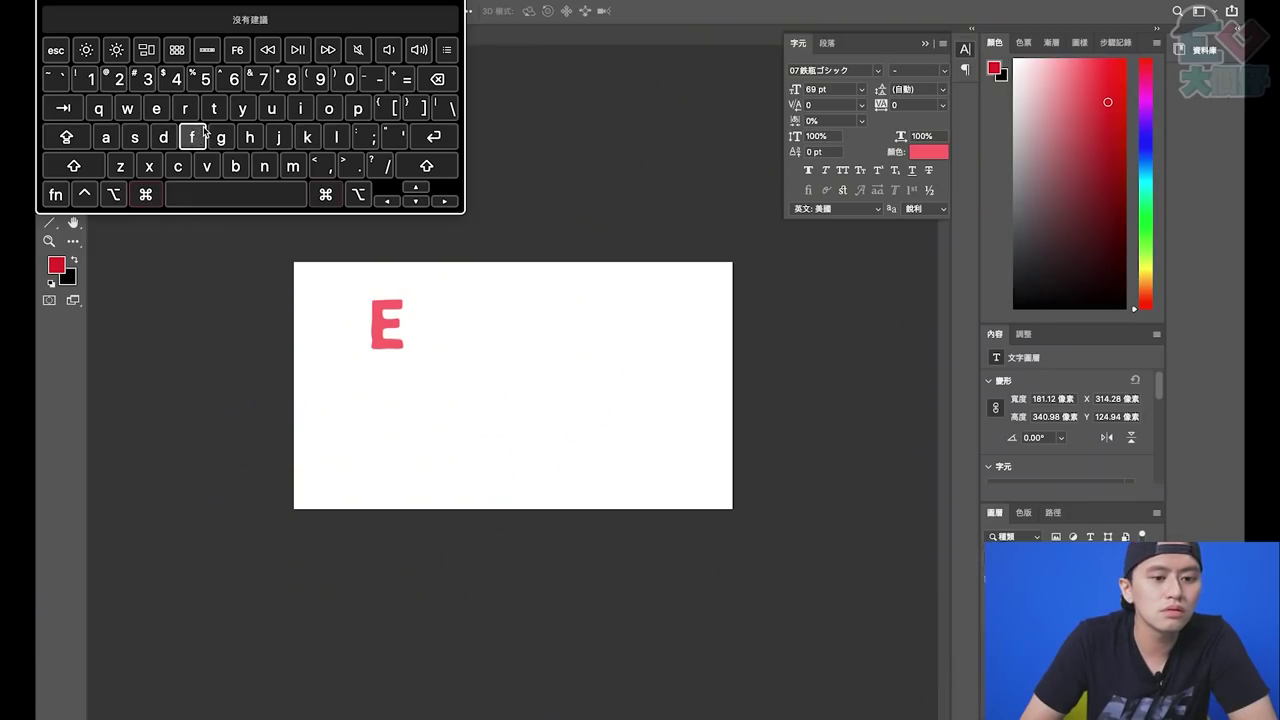
Rotate the letter E to about -22° and give it a 24-pixel black stroke (筆畫) positioned outside
key("super+t")
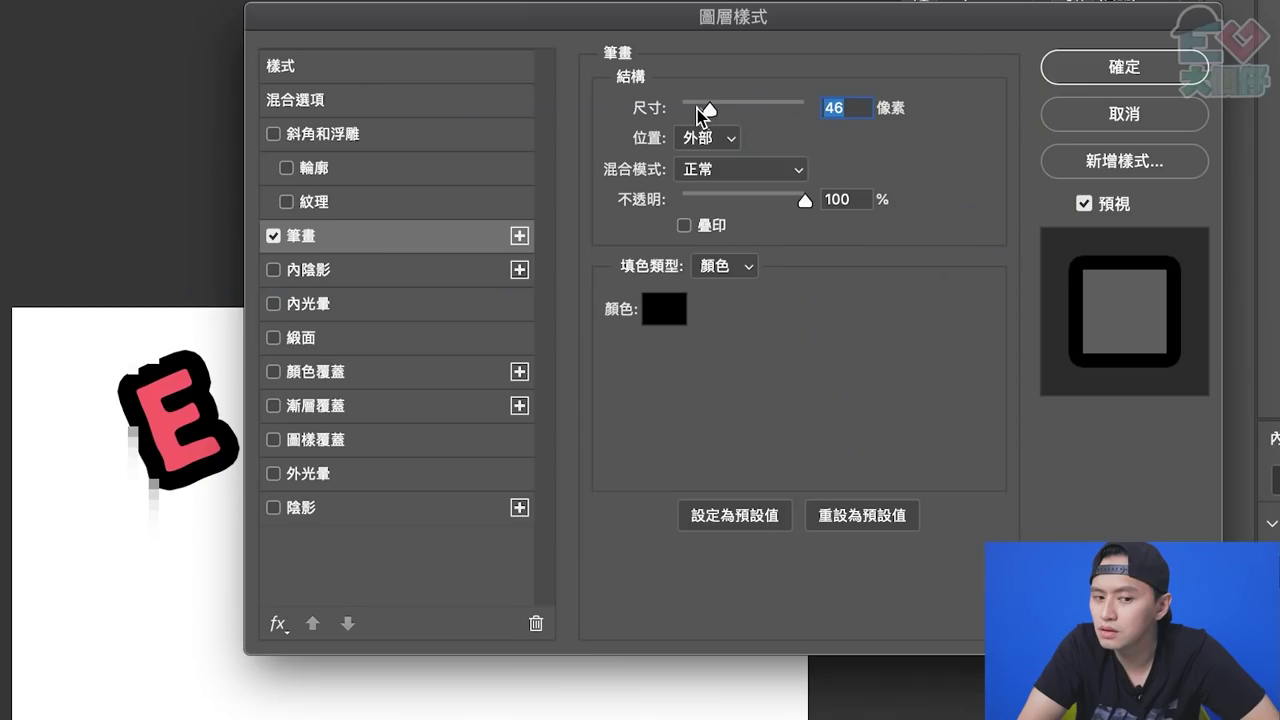
left_click_drag(678, 152, 672, 153)
left_click_drag(699, 110, 701, 111)
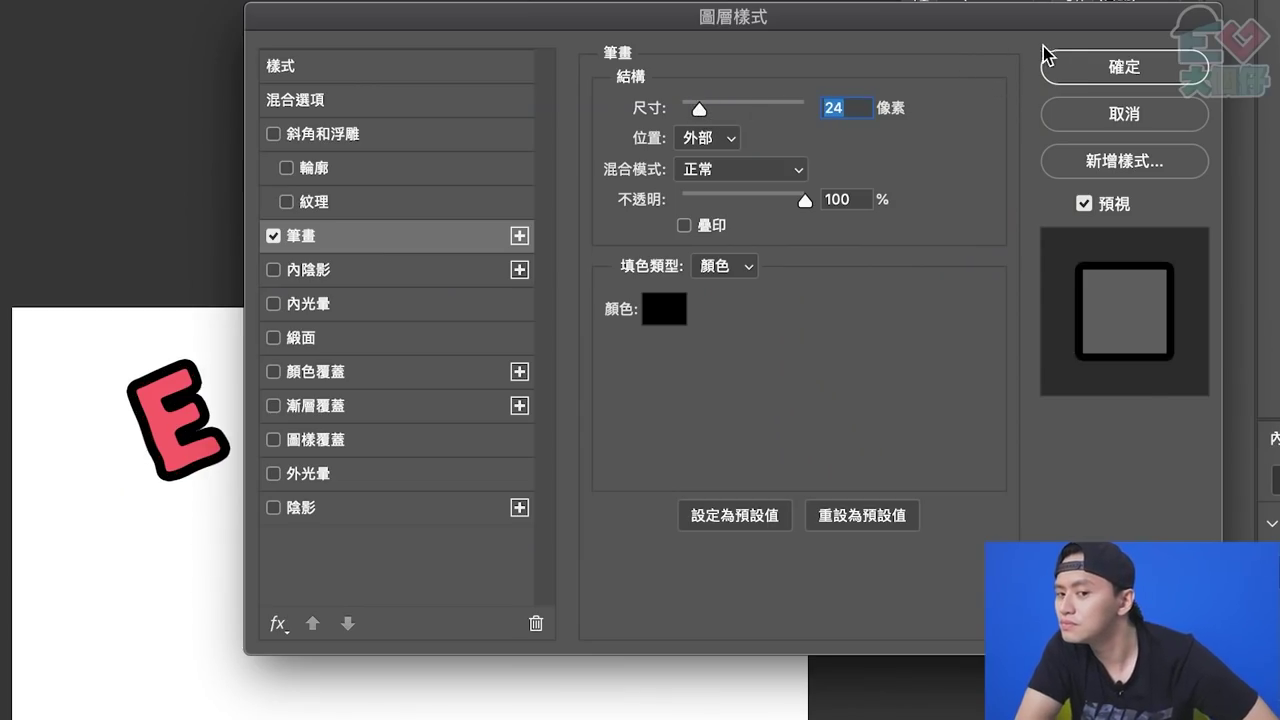
left_click(1120, 70)
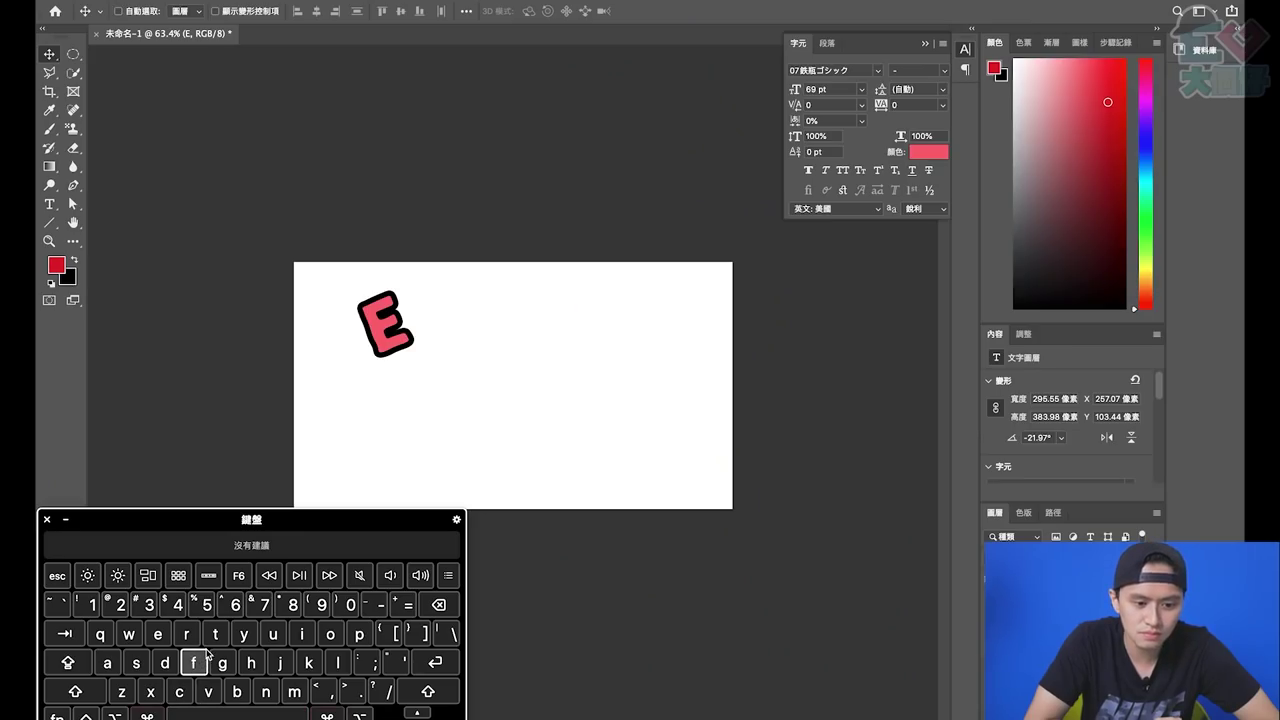
Transform the letter E to 100 pt at about -18° and move it closer to the canvas's left edge
key("super+t")
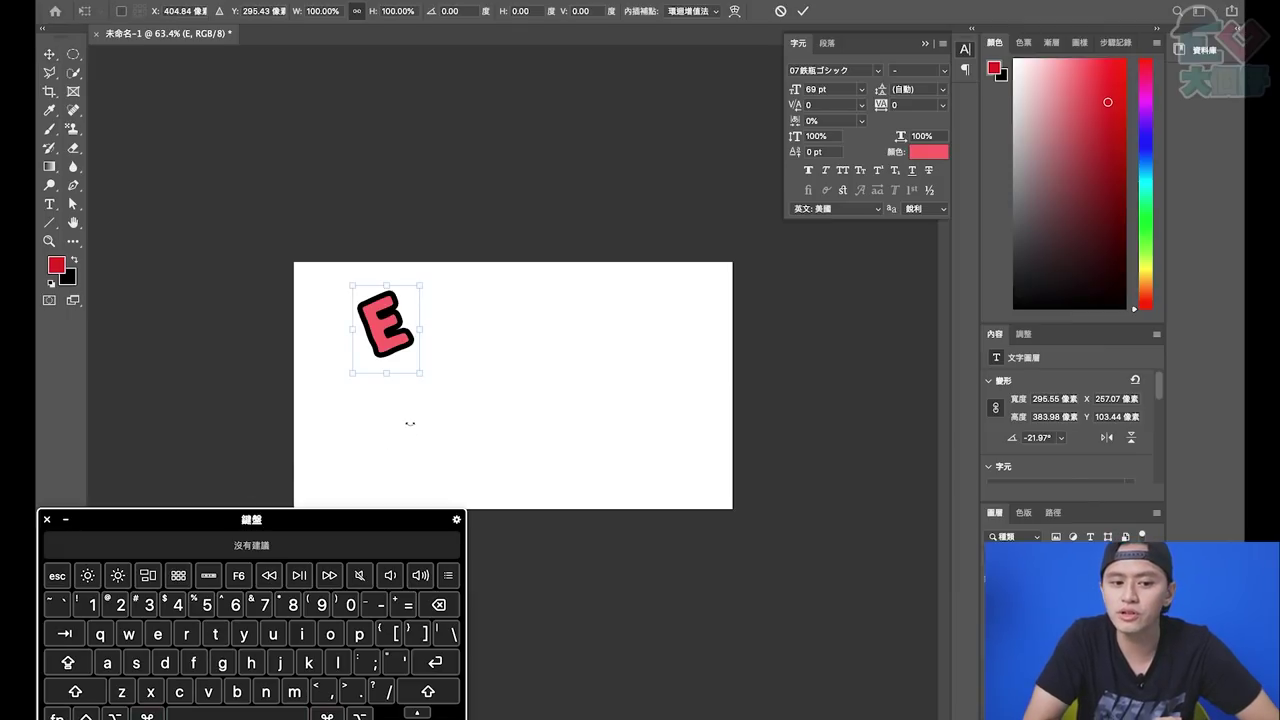
left_click_drag(380, 358, 392, 295)
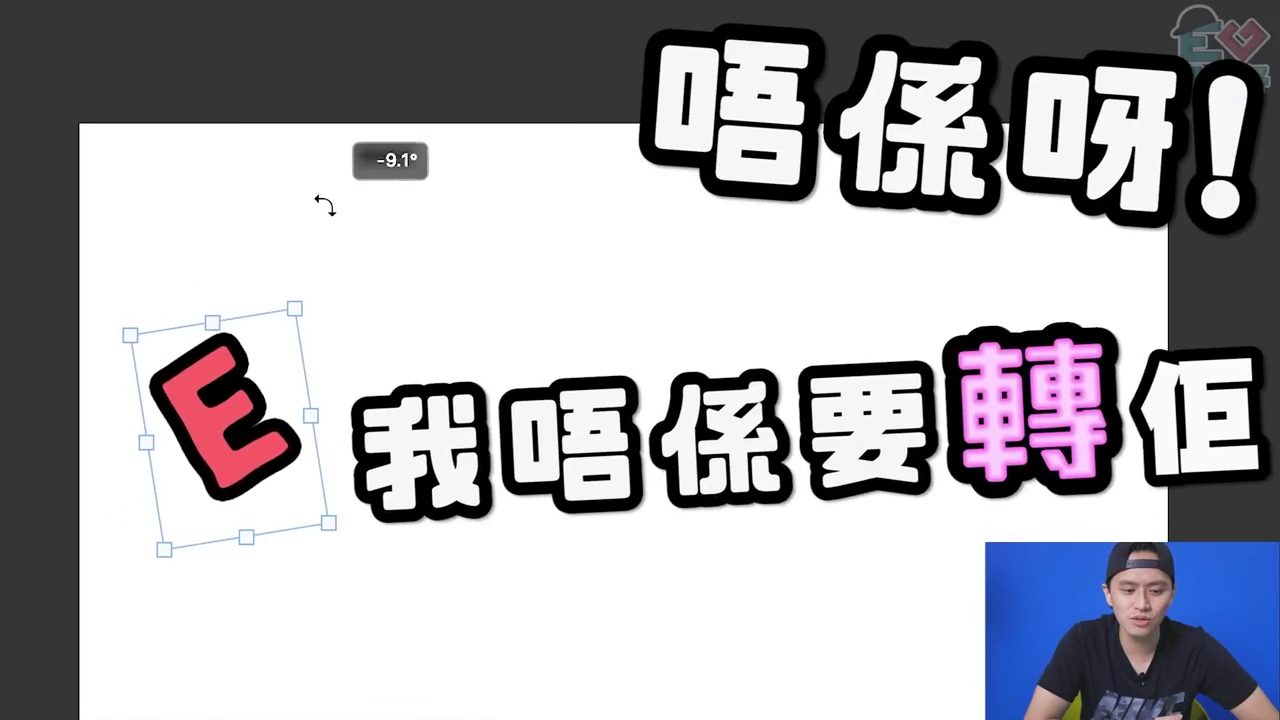
left_click_drag(324, 205, 409, 205)
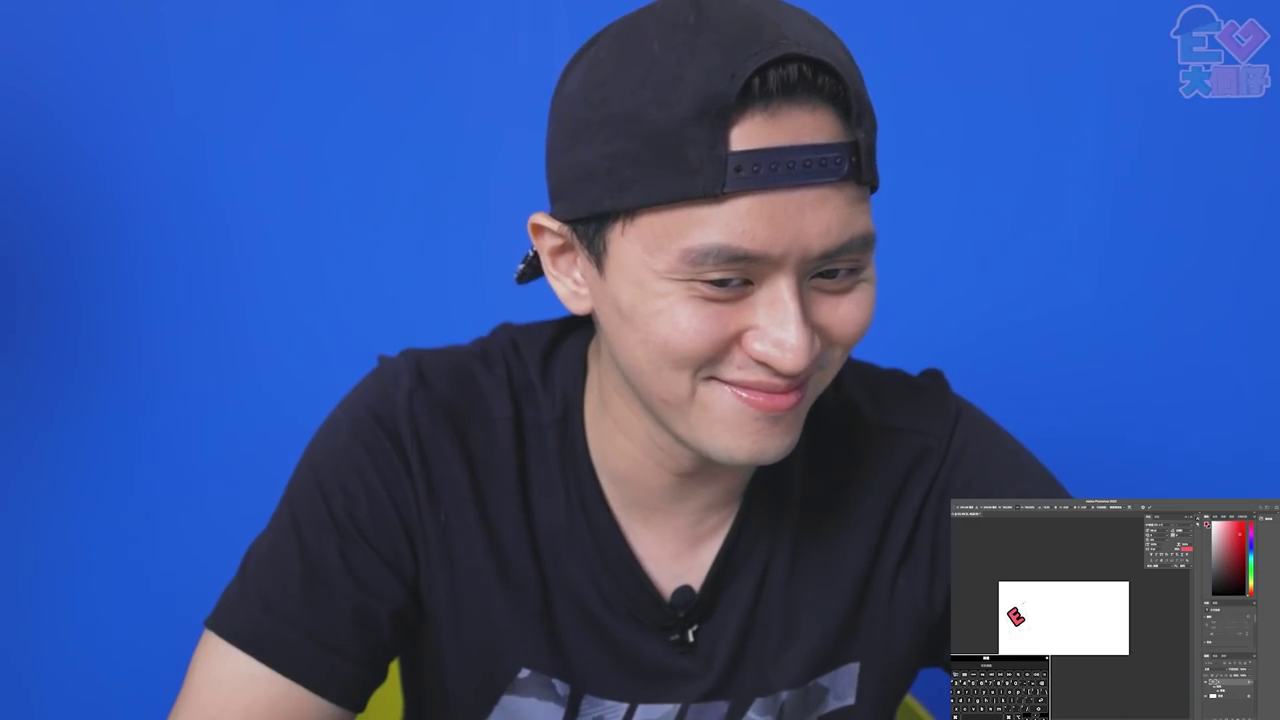
left_click(429, 664)
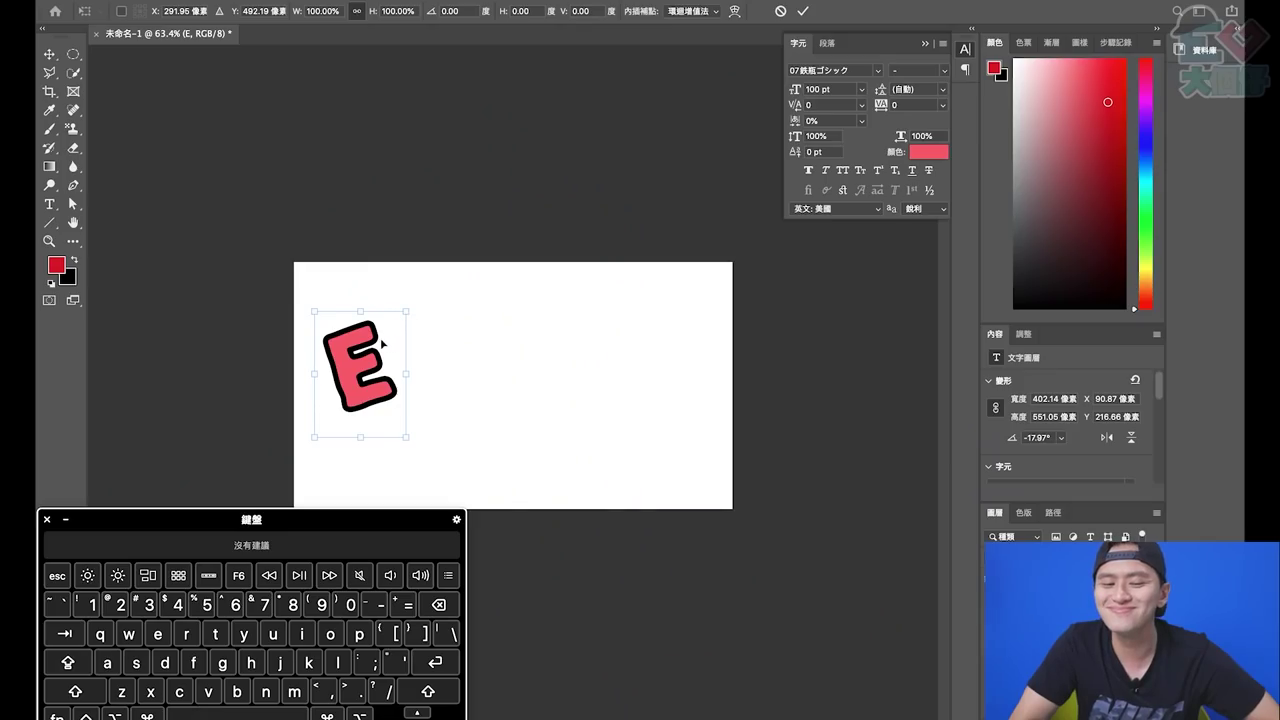
Move the letter E slightly lower and give it a pink inner glow (內光暈) with 100% opacity, 41% choke (填塞) and 40-pixel size
left_click_drag(382, 343, 375, 374)
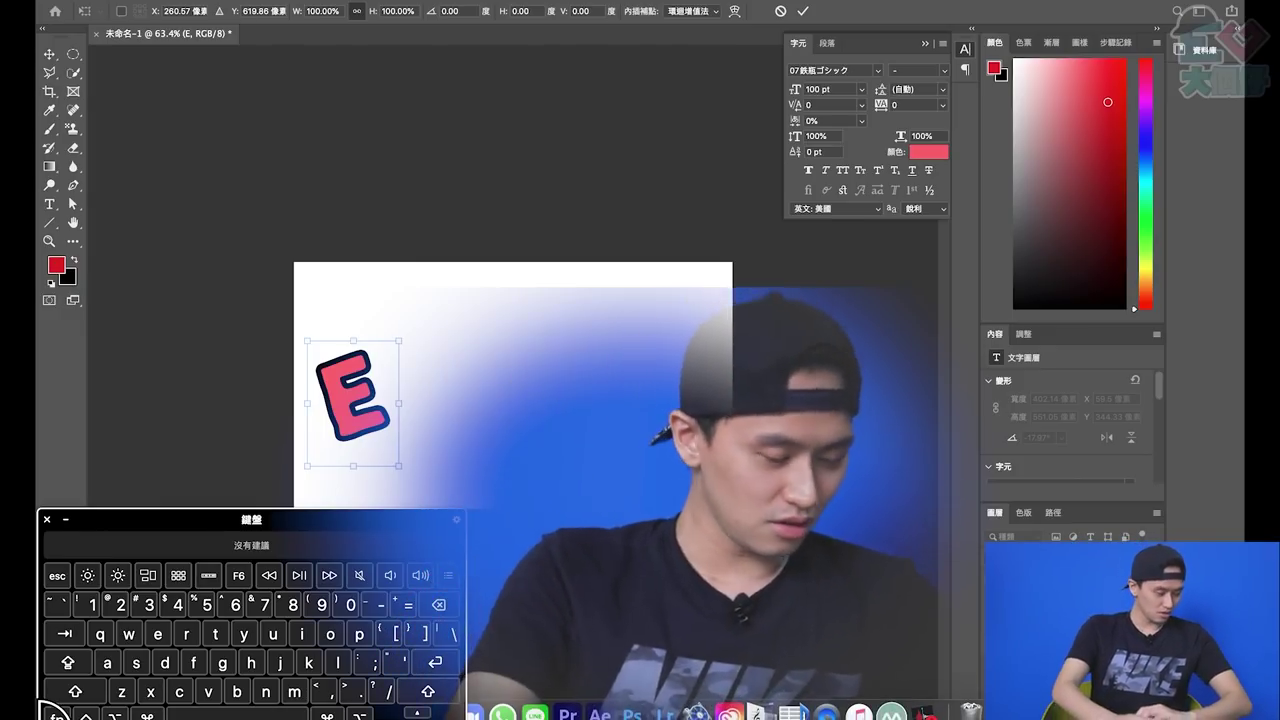
key("super+alt+F5")
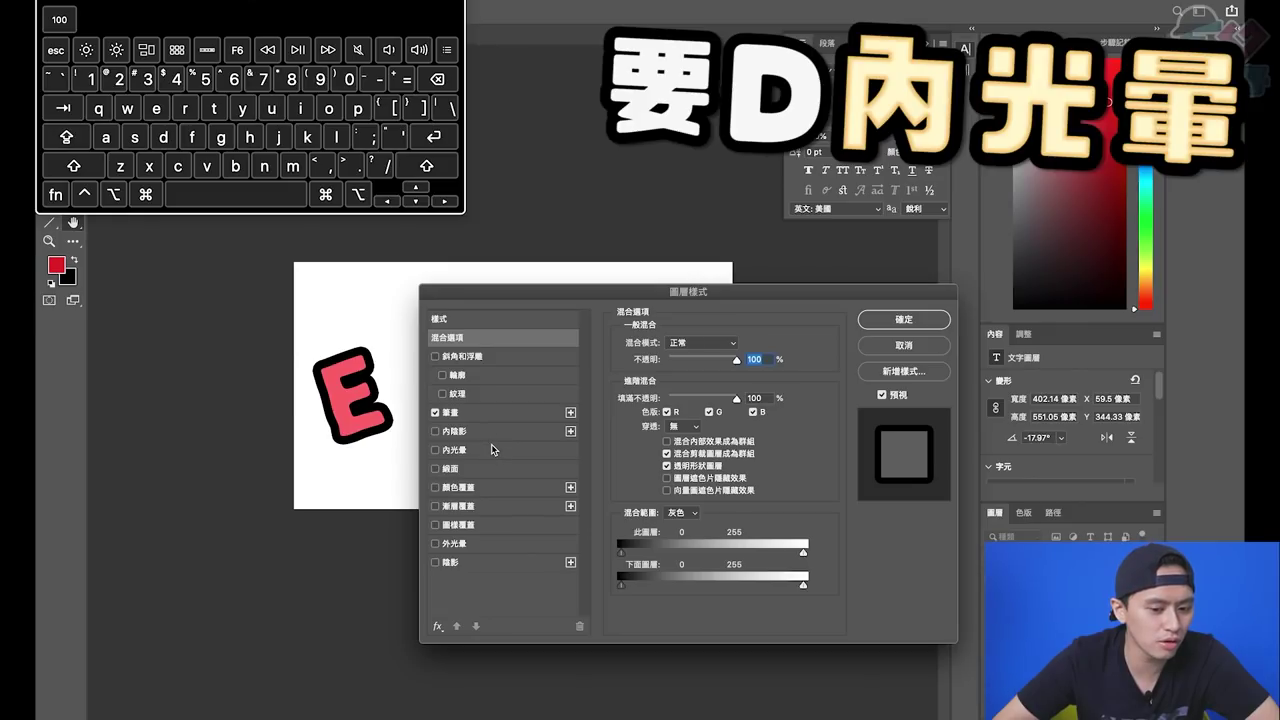
left_click(490, 451)
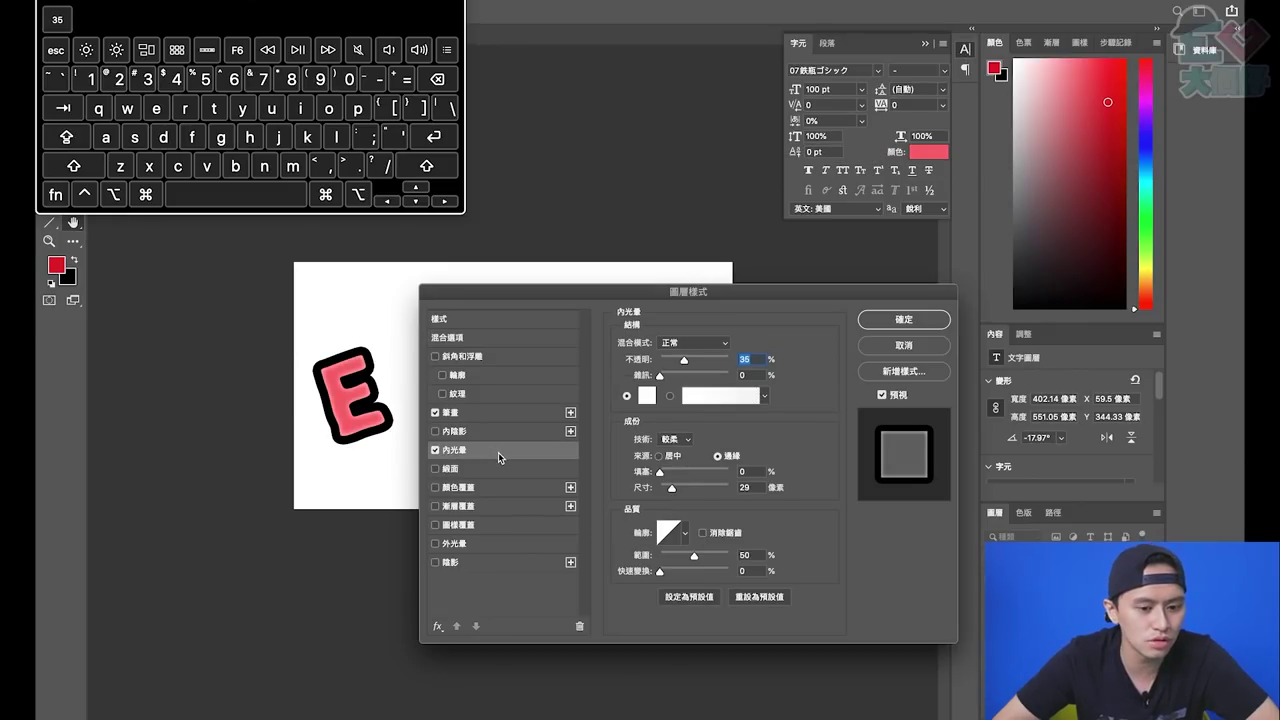
left_click(646, 395)
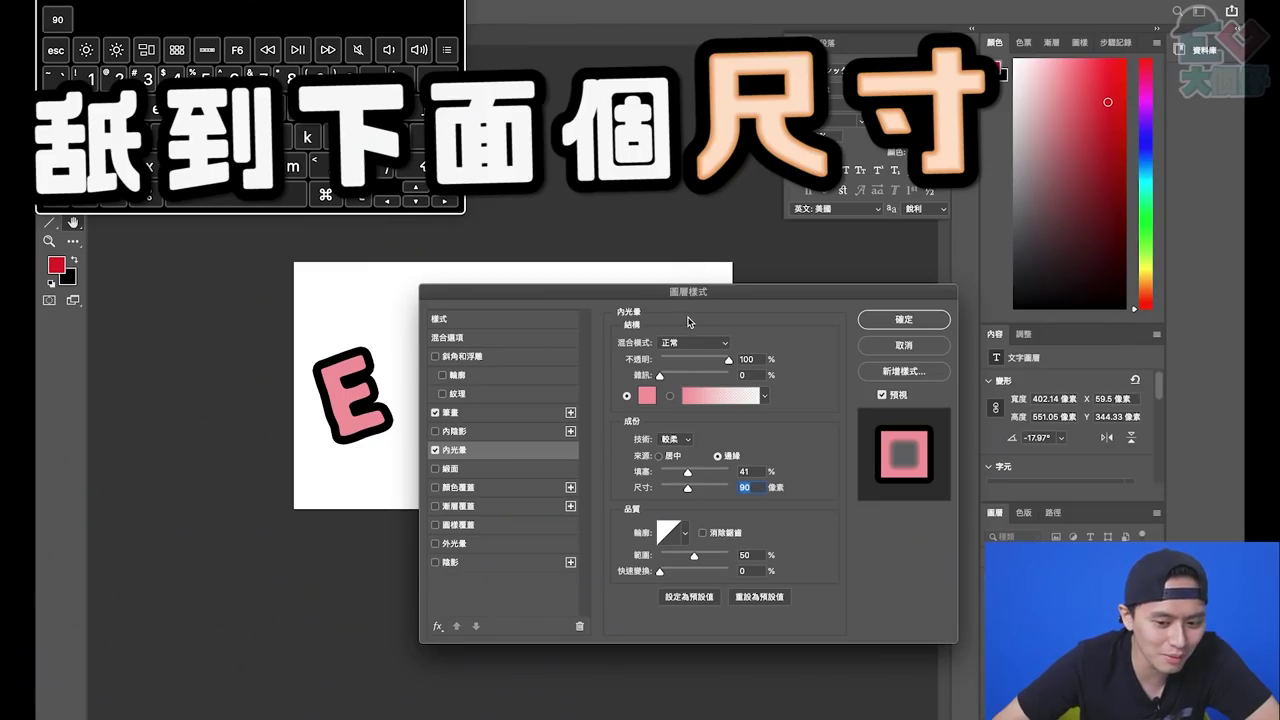
type("40")
left_click(897, 321)
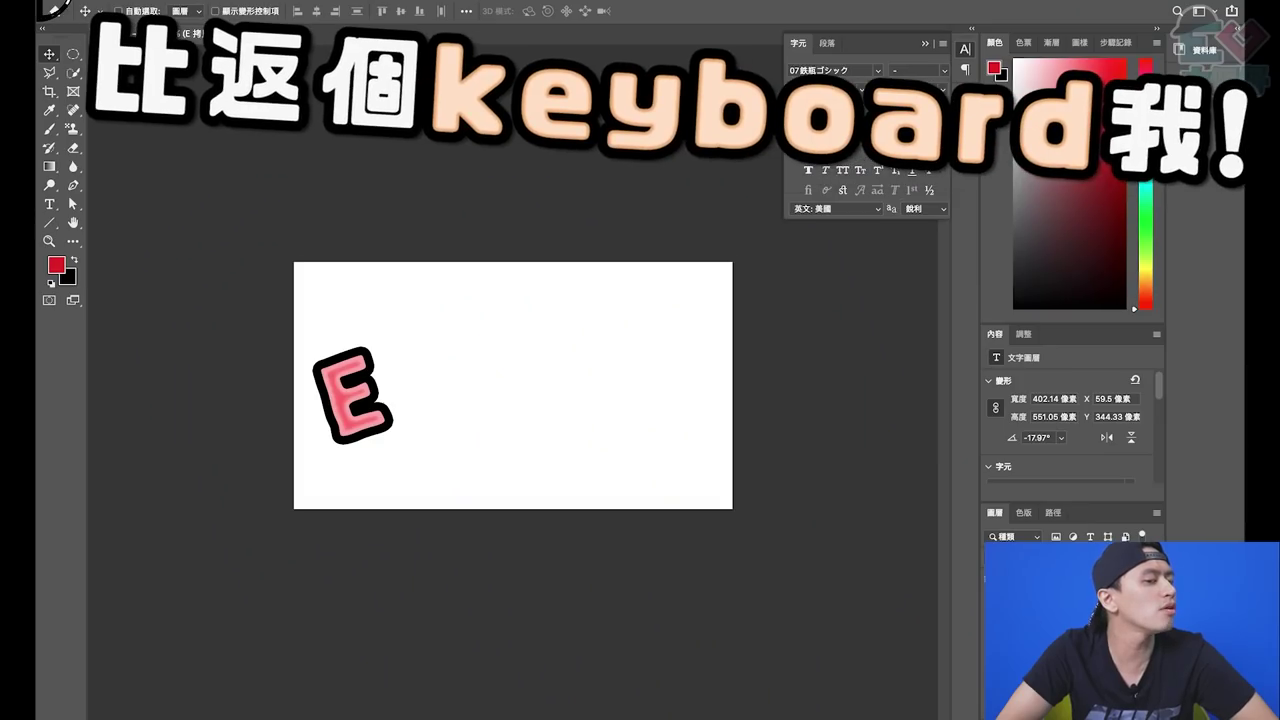
Duplicate the letter E just to the right of the original and rotate the copy by about -50°
left_click_drag(341, 438, 406, 428)
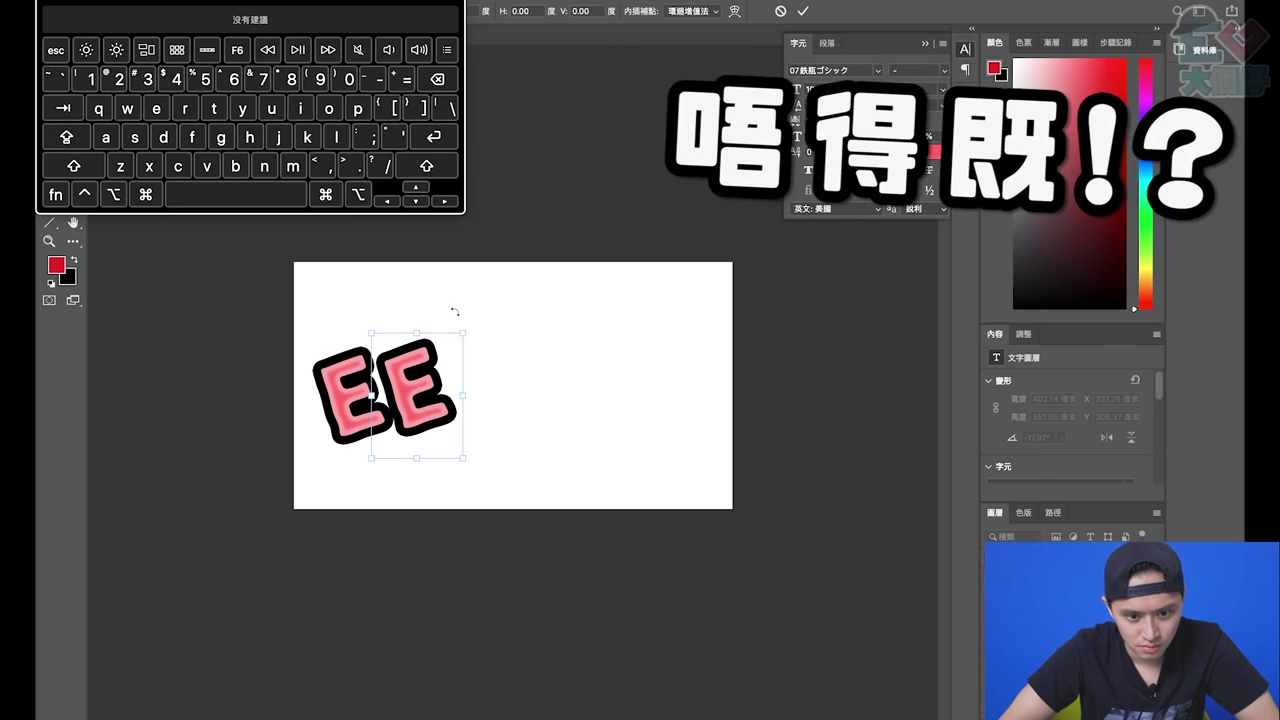
left_click_drag(455, 311, 483, 259)
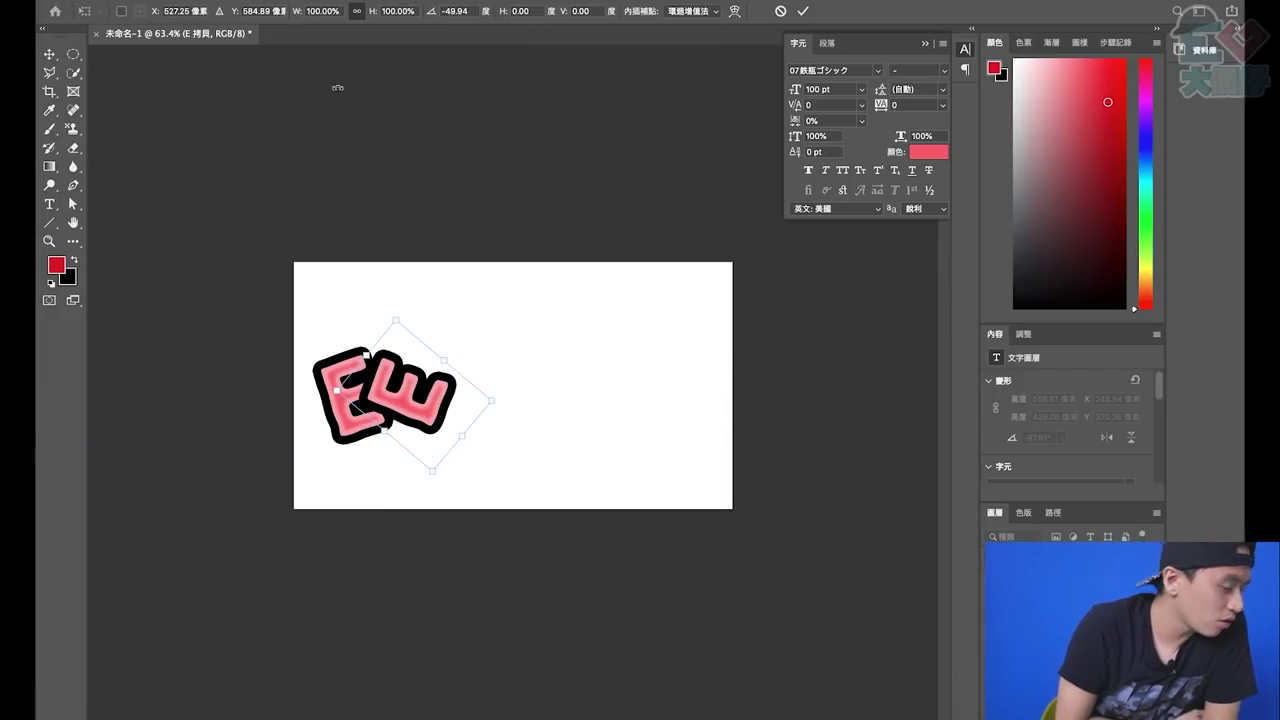
key("Return")
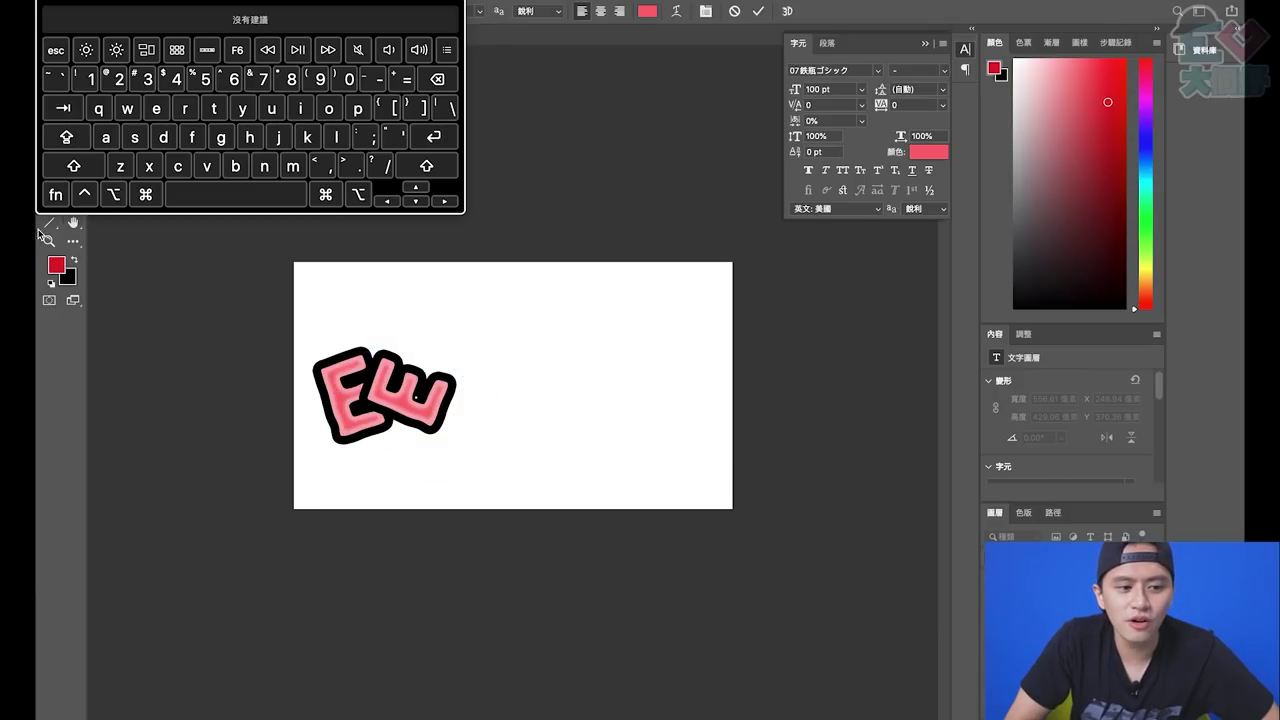
Replace the text of the rotated E copy with the letter G
left_click(88, 175)
type("G")
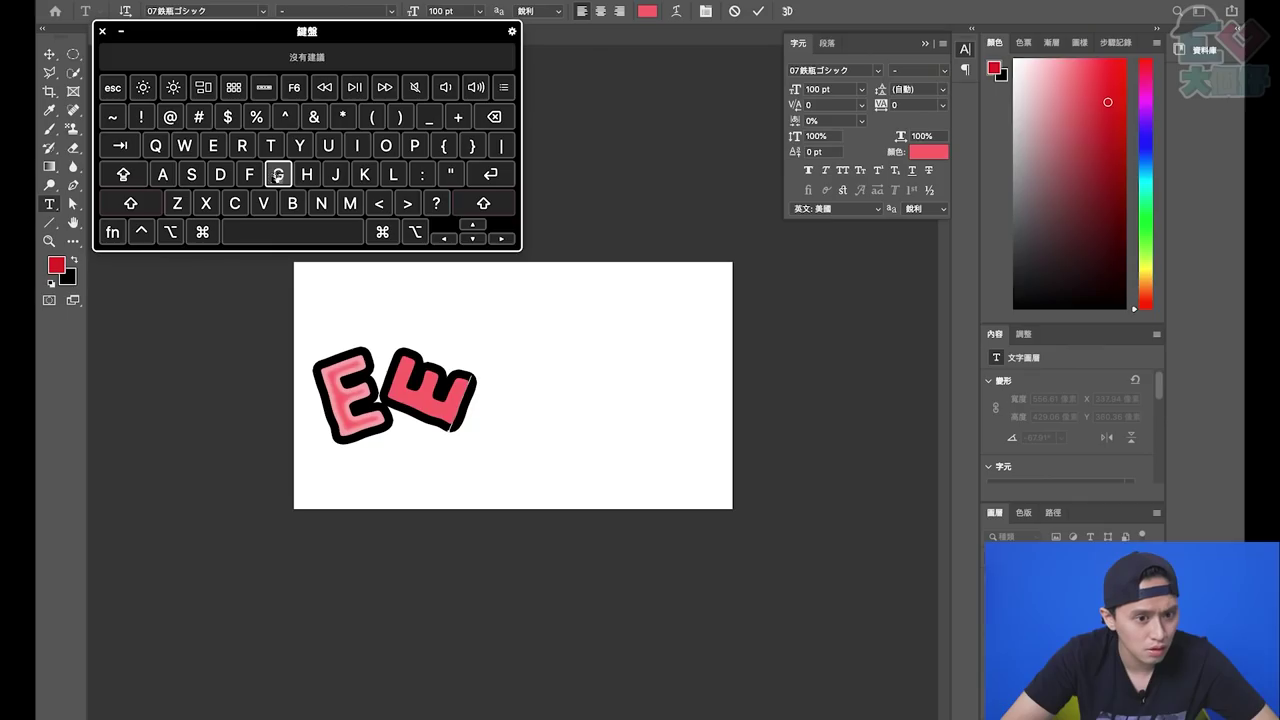
left_click(277, 175)
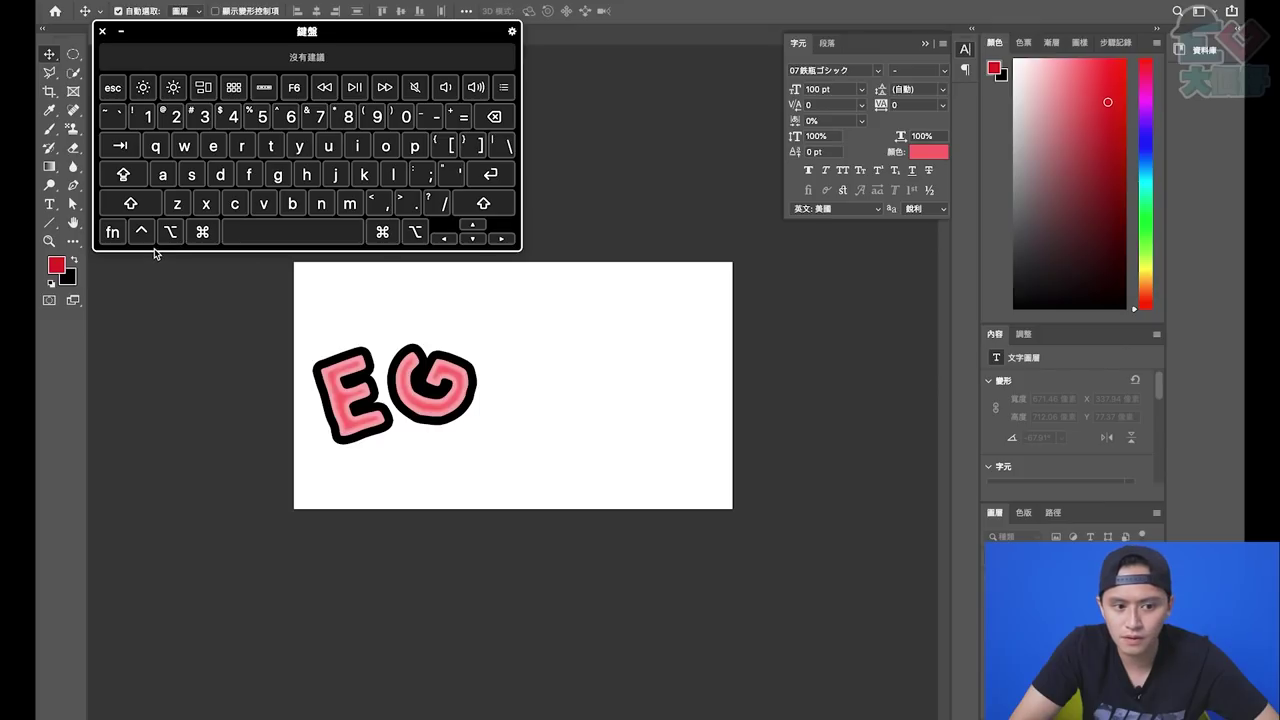
Rotate the letter G to about 9° so it stands nearly upright and place it close beside the E
key("super+t")
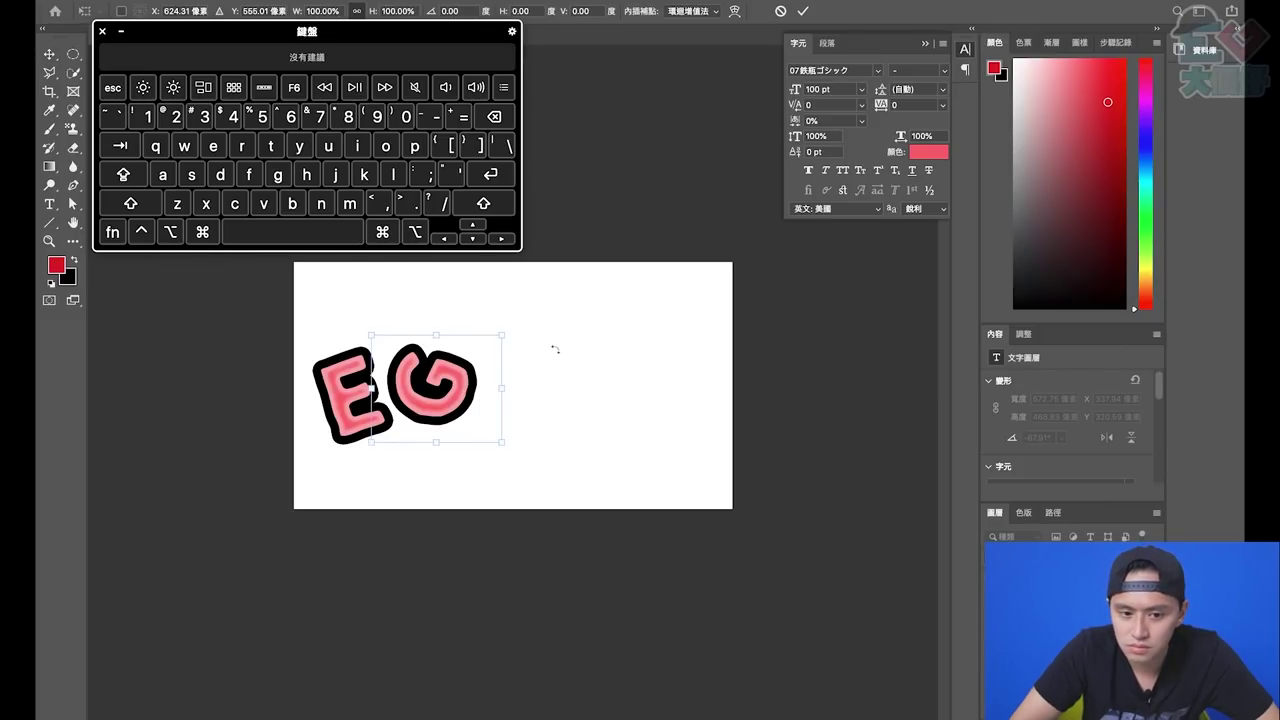
left_click_drag(519, 331, 512, 485)
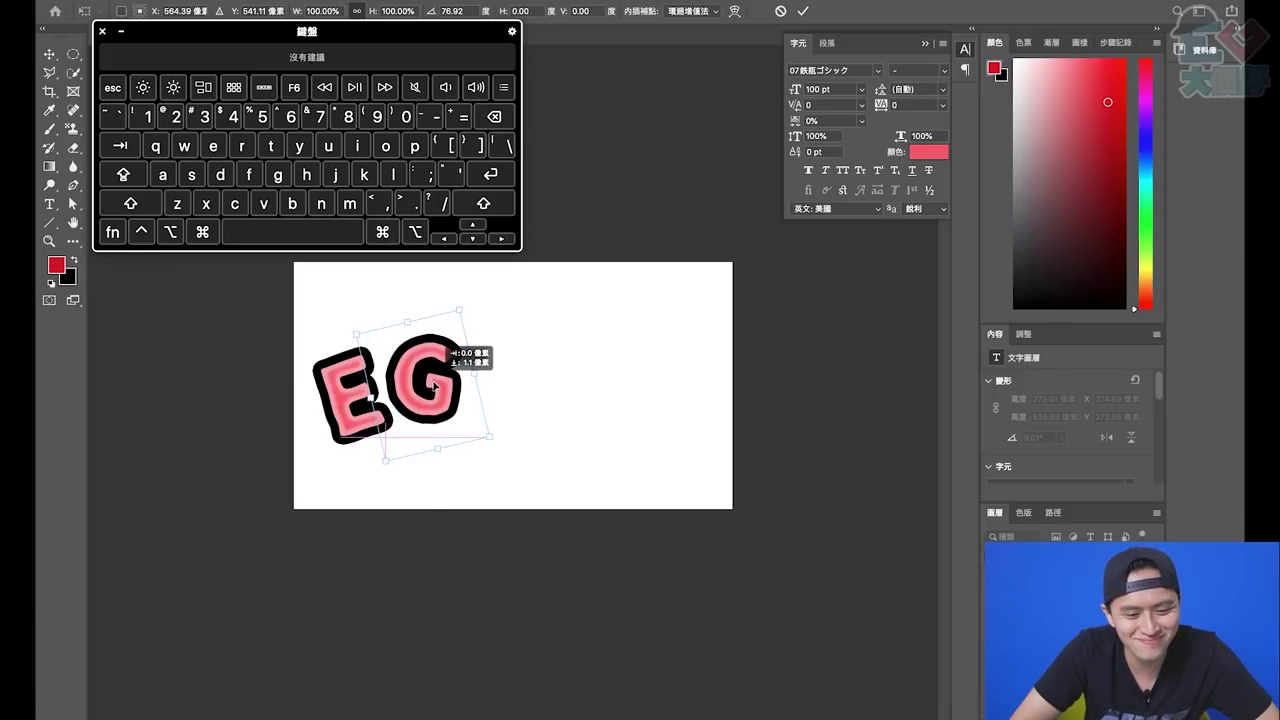
left_click_drag(434, 388, 430, 401)
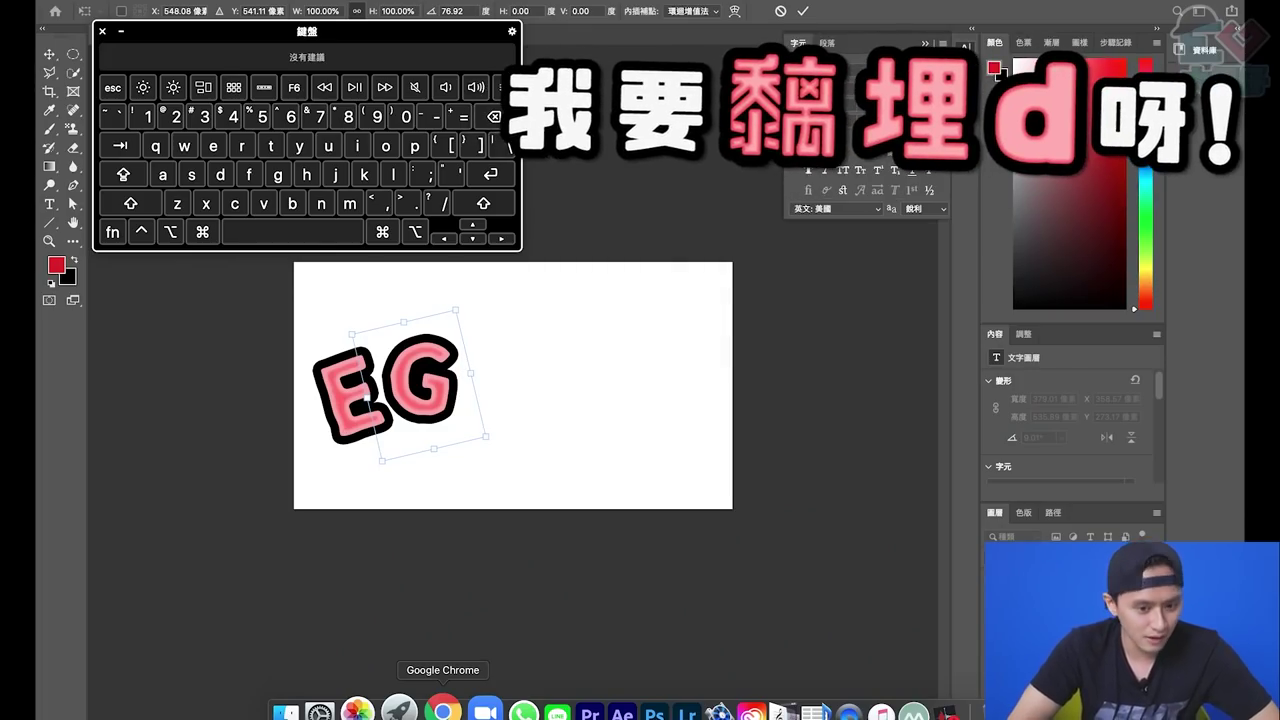
left_click_drag(430, 401, 404, 390)
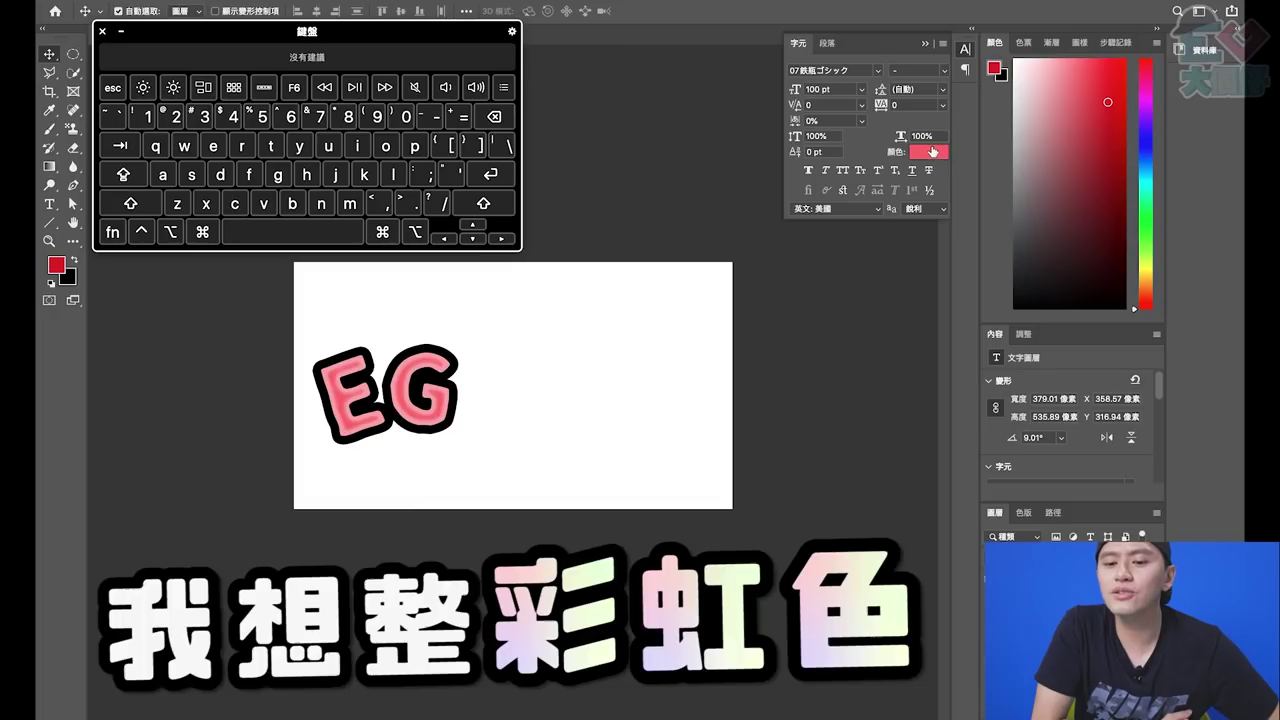
Set the letter G's text color to fba55f and its inner glow to a light peach color
left_click(932, 165)
type("fb9e5f")
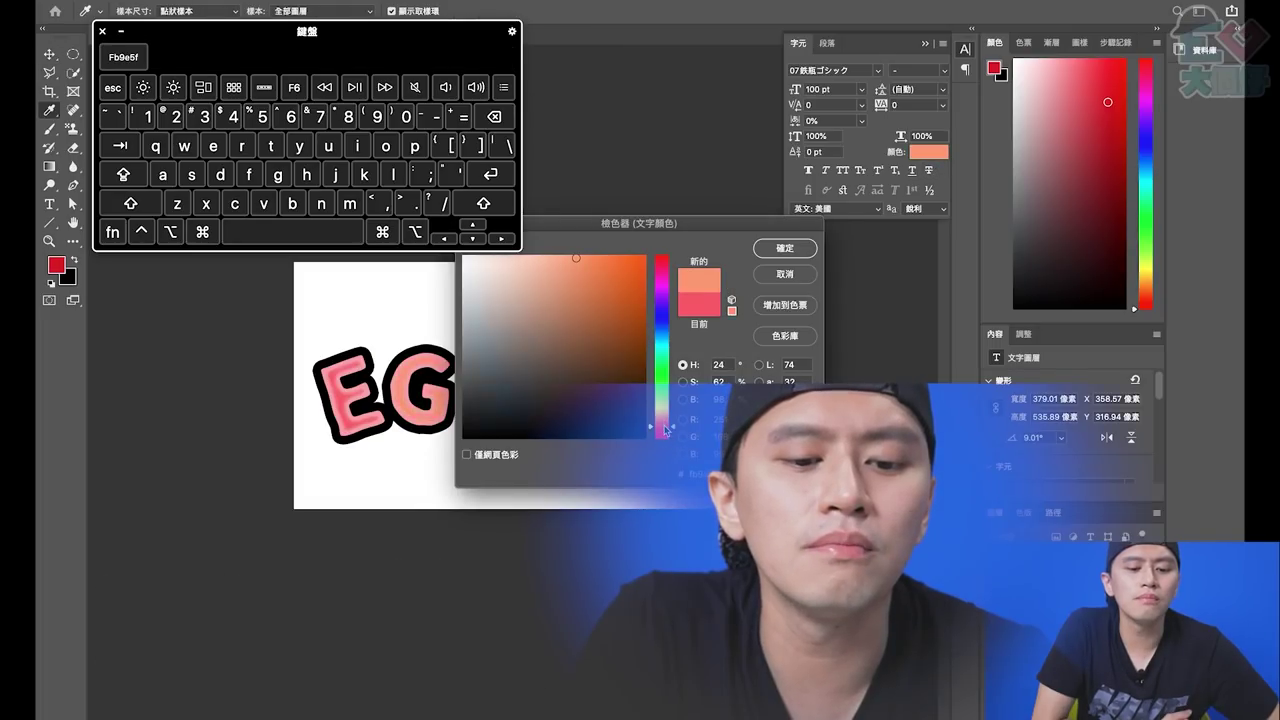
type("fba55f")
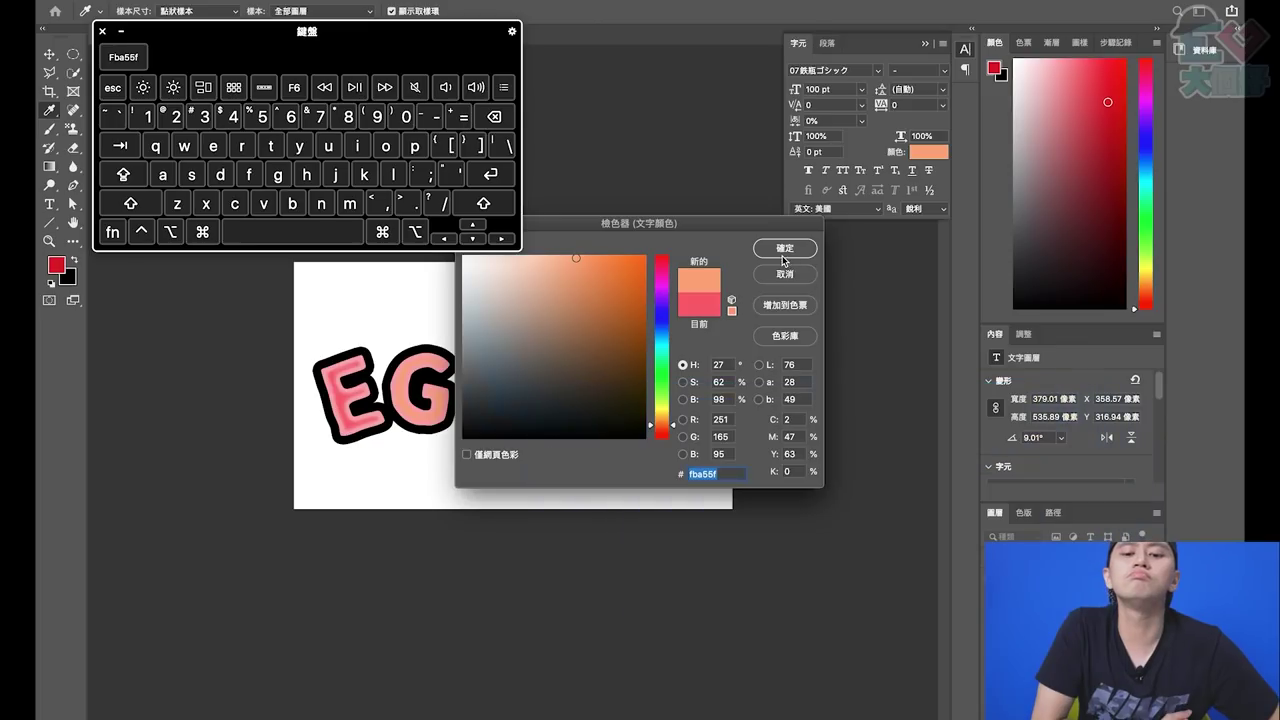
left_click(785, 249)
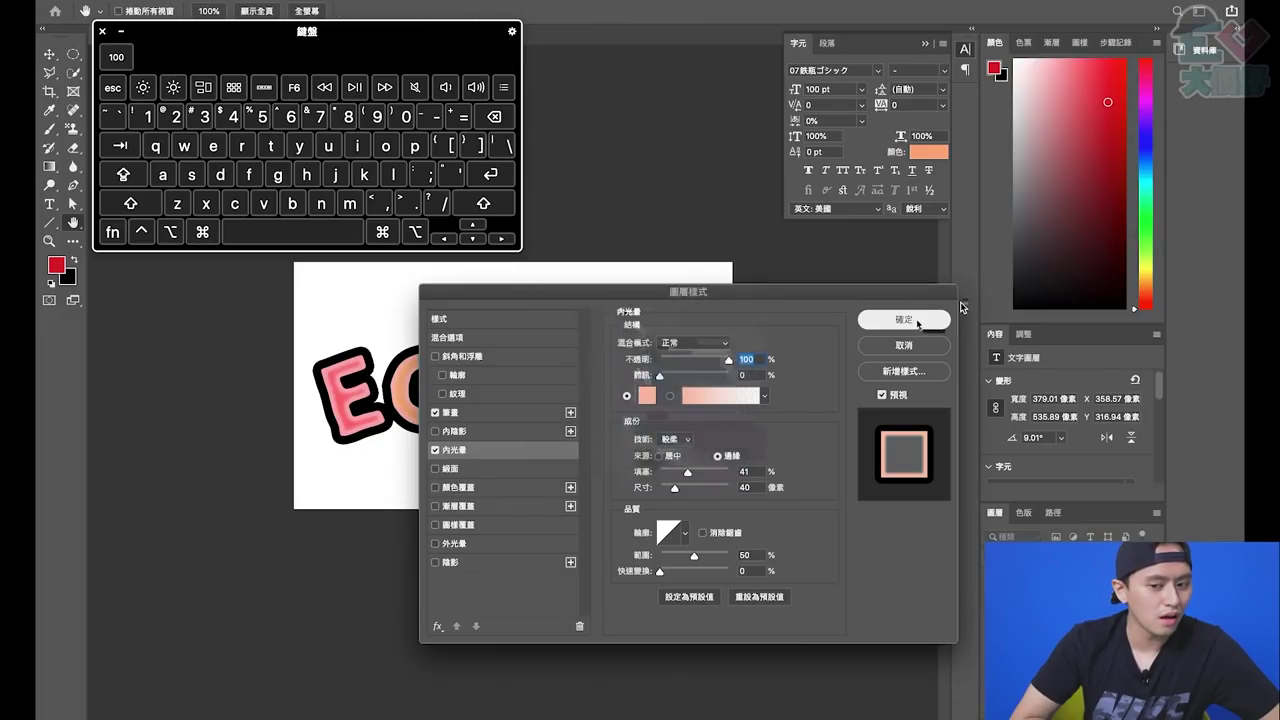
left_click(905, 320)
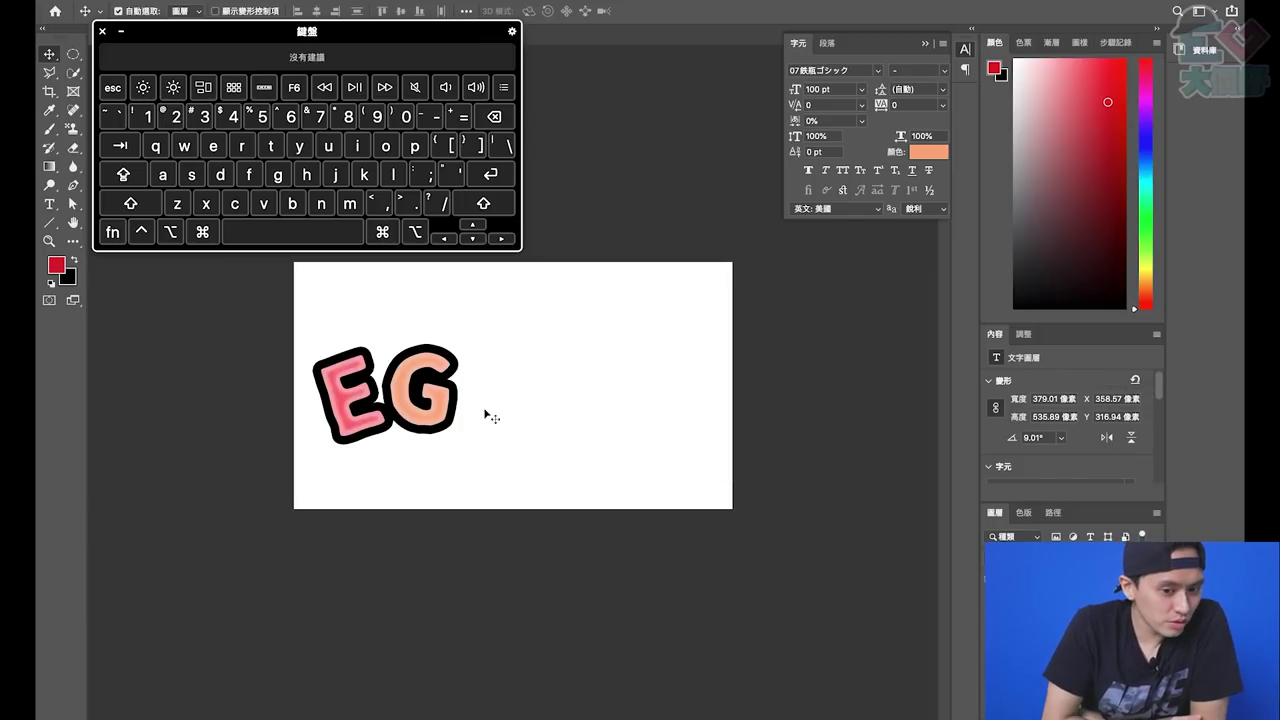
Duplicate the letter G to its right and change the copy into a yellow character 大
key("ctrl+alt+t")
left_click_drag(415, 390, 495, 385)
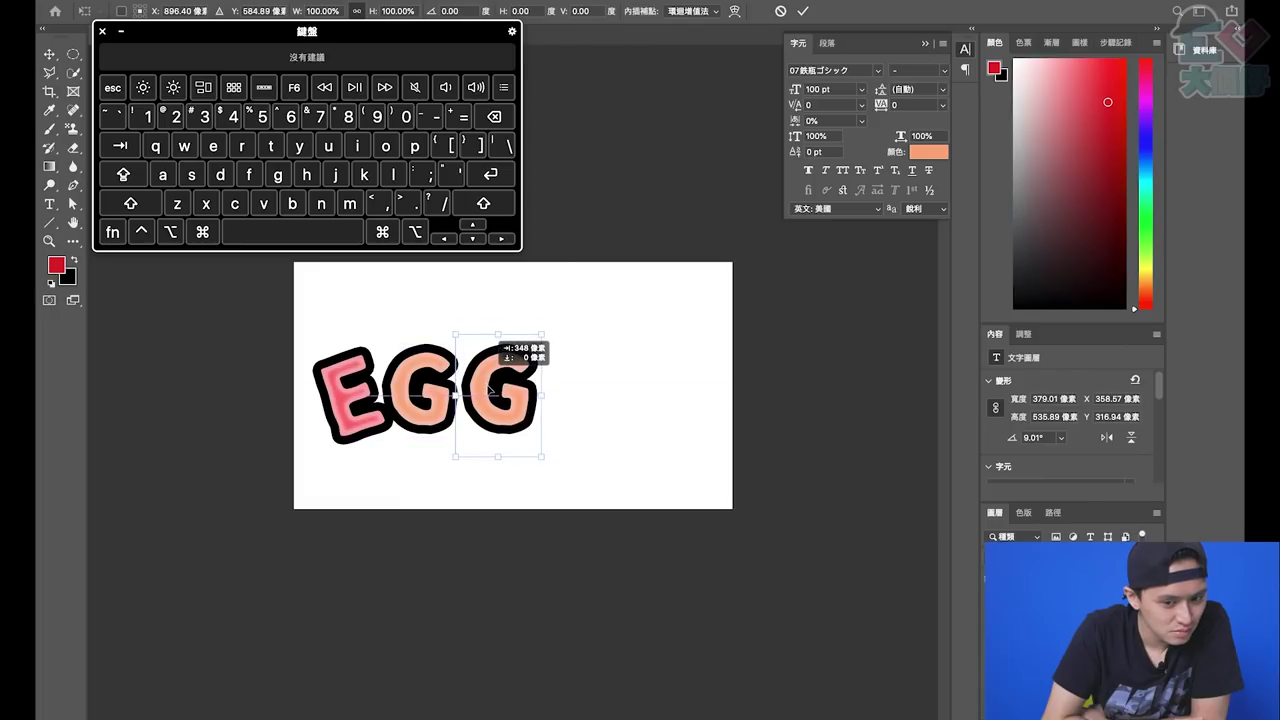
key("Return")
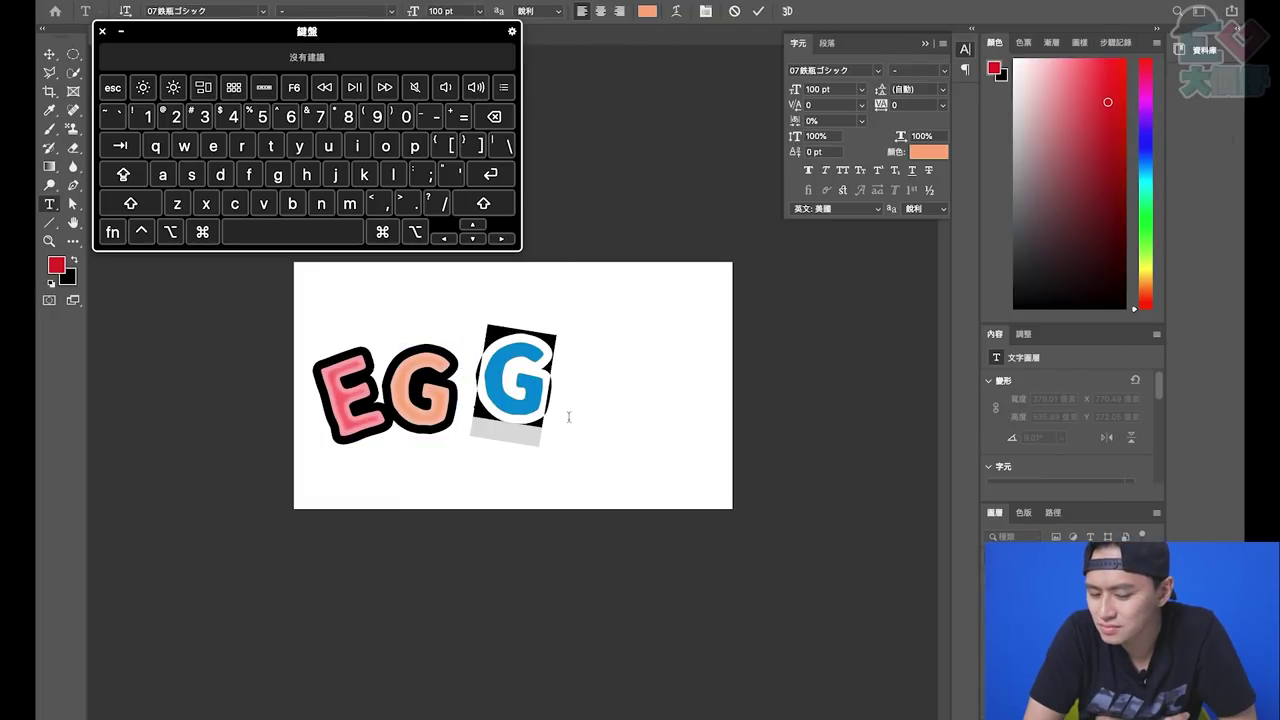
key("ctrl+space")
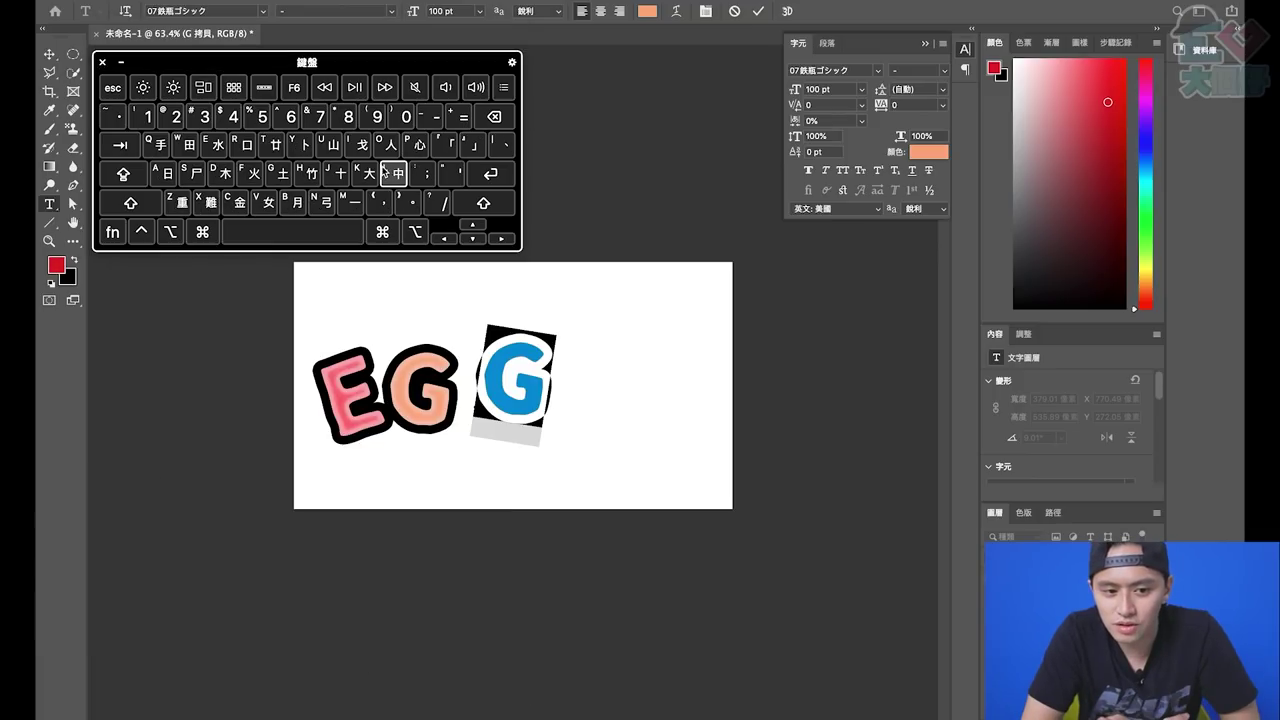
left_click(366, 173)
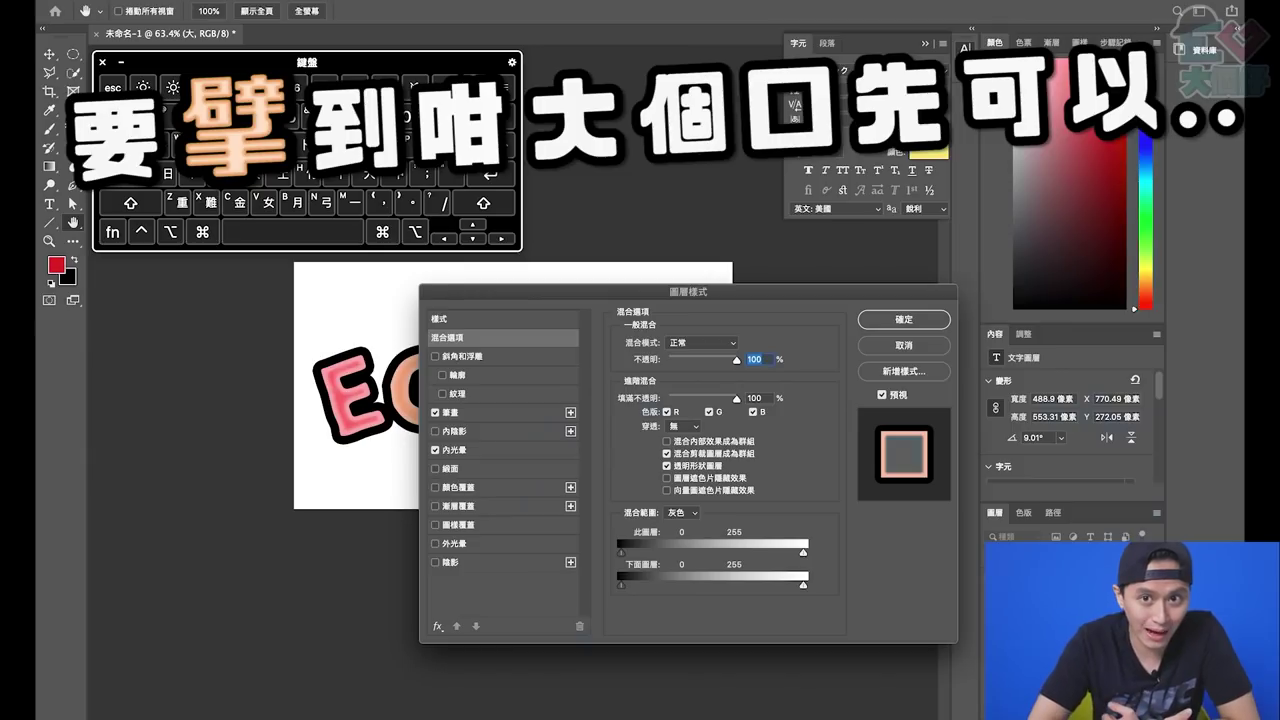
Set the inner glow color (內光暈) of the character 大 to pale yellow faeba8
right_click(1035, 514)
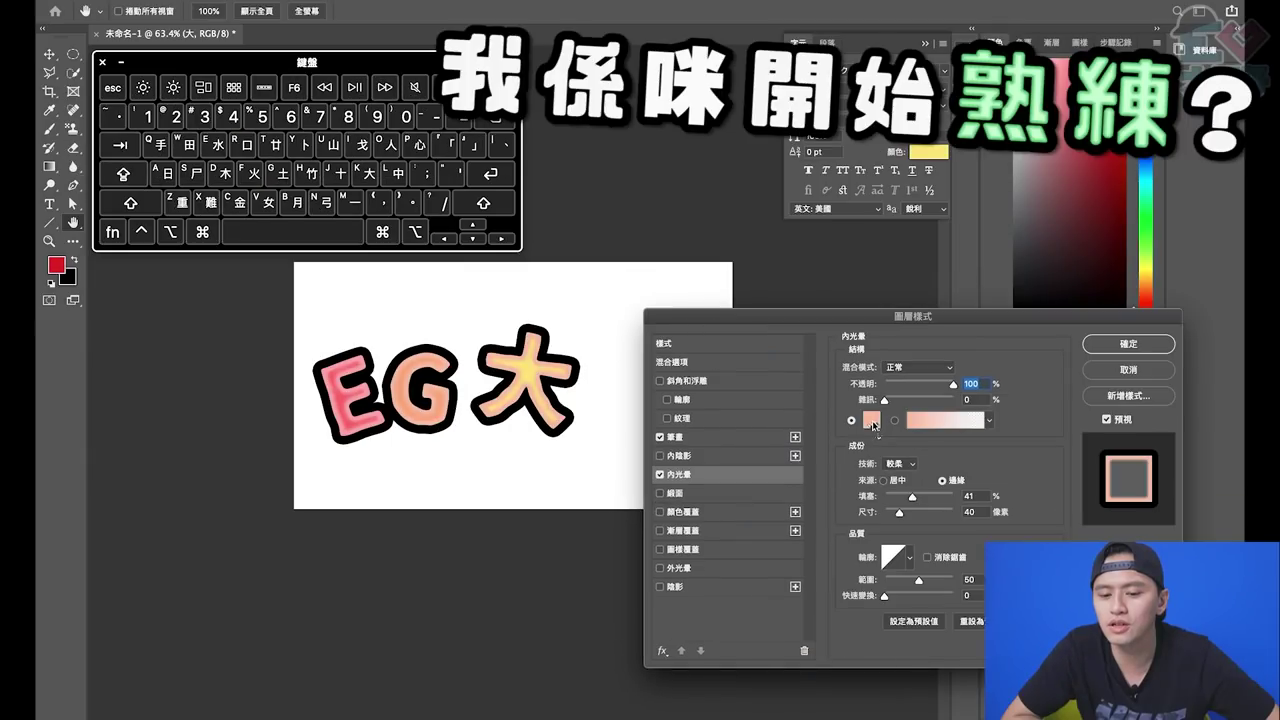
left_click(873, 425)
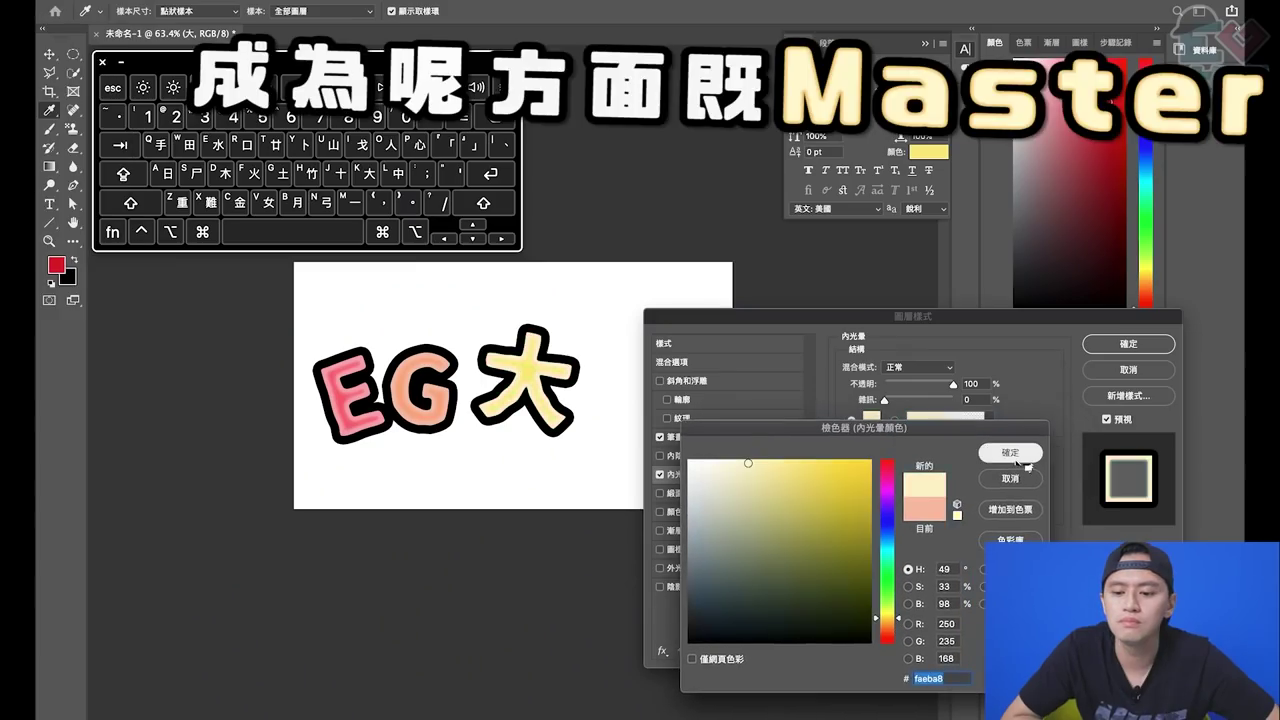
left_click(1053, 437)
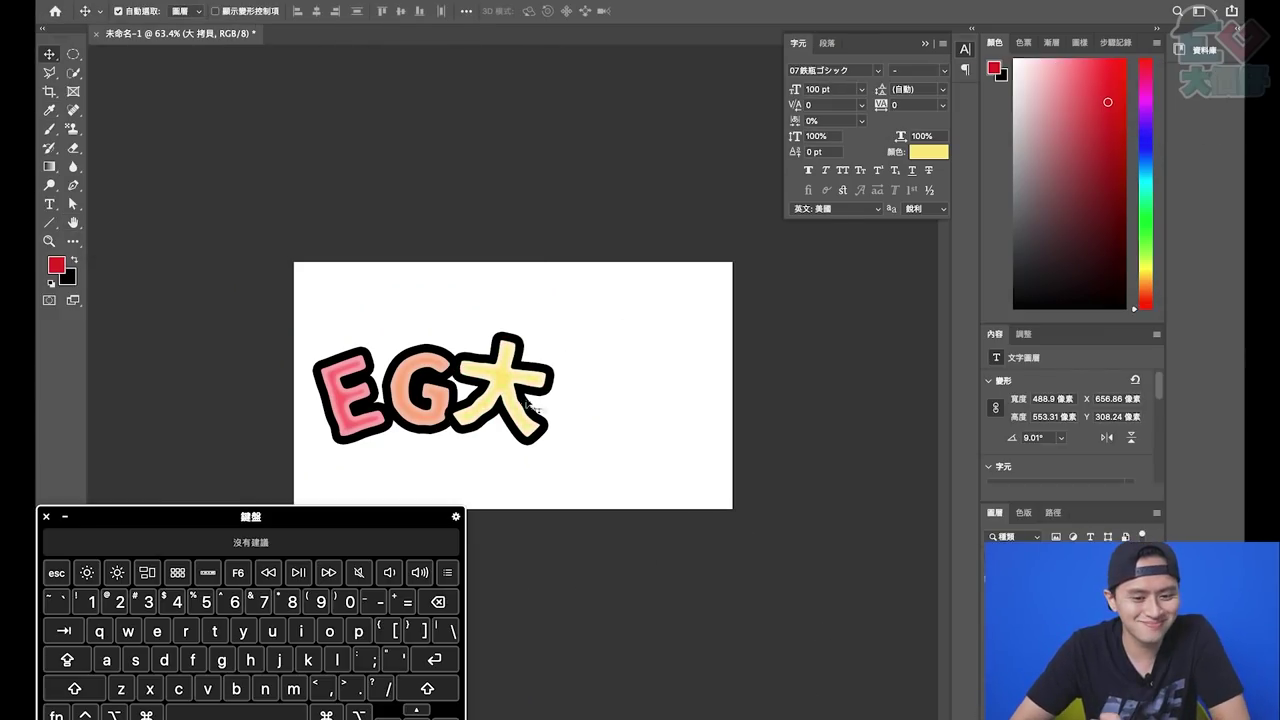
Duplicate the character 大 directly to its right and replace the copy's text with 個
left_click_drag(526, 390, 621, 395)
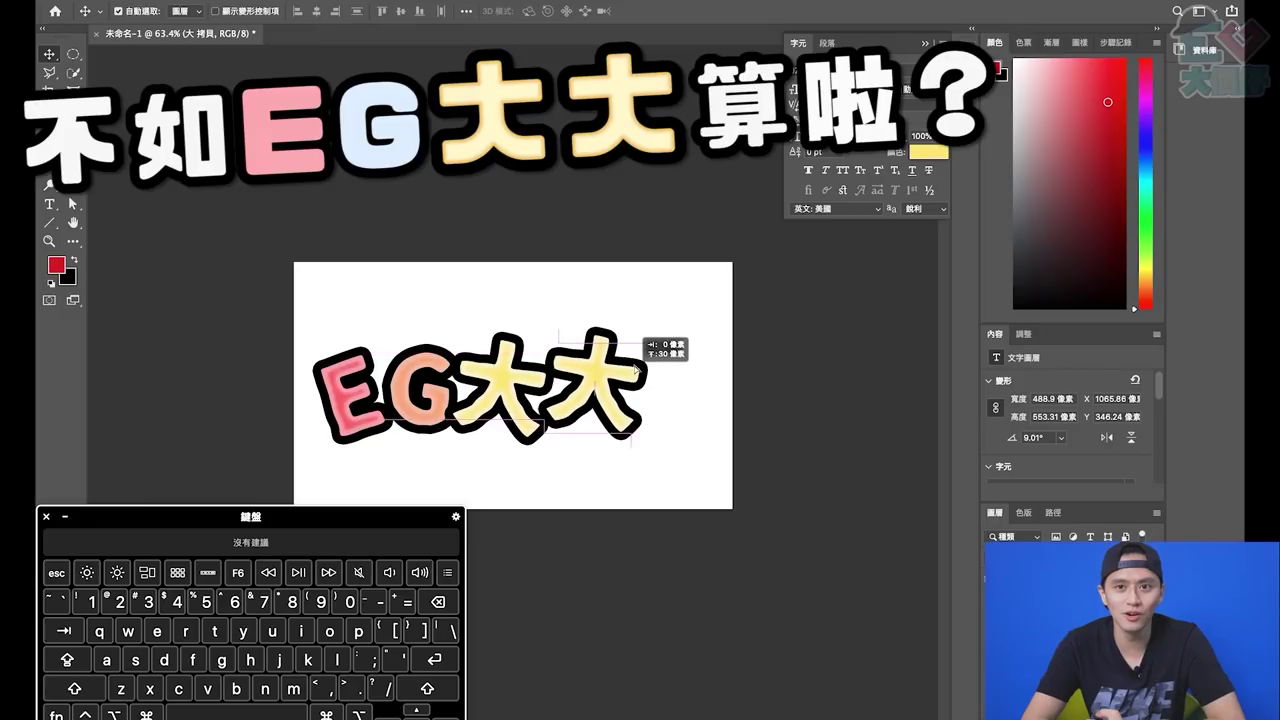
left_click_drag(633, 379, 631, 377)
left_click_drag(627, 376, 635, 410)
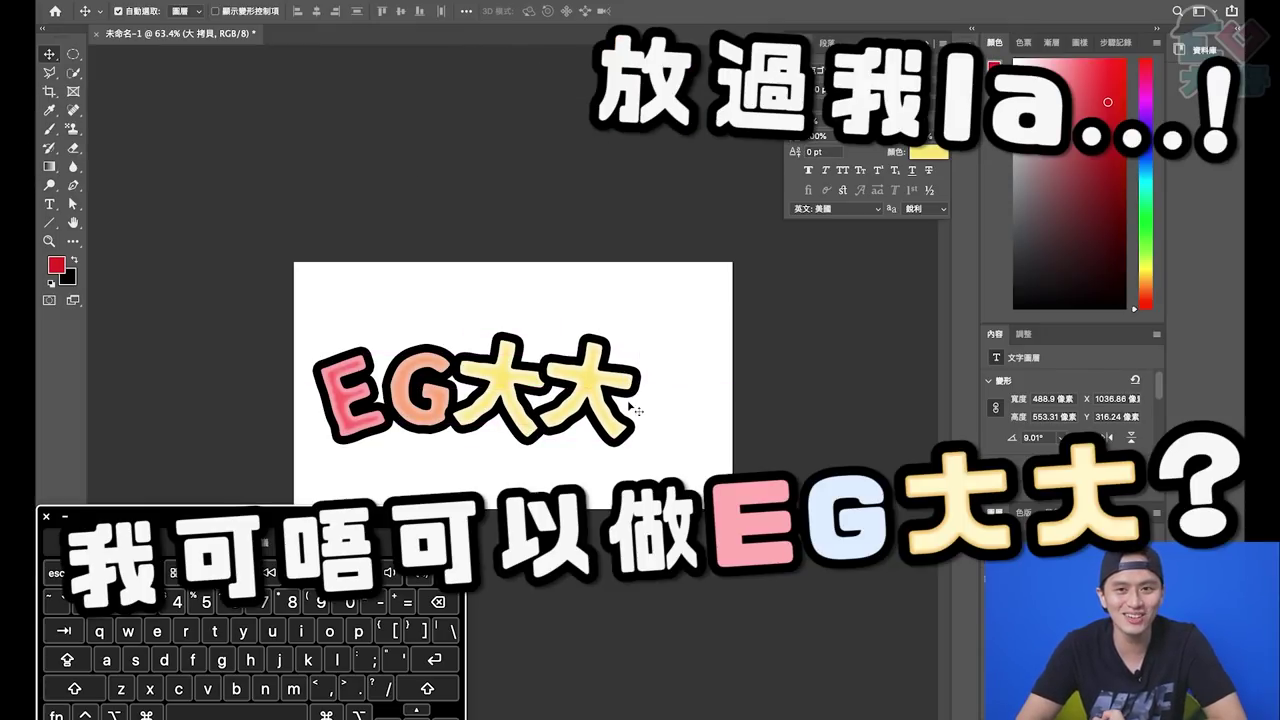
double_click(643, 425)
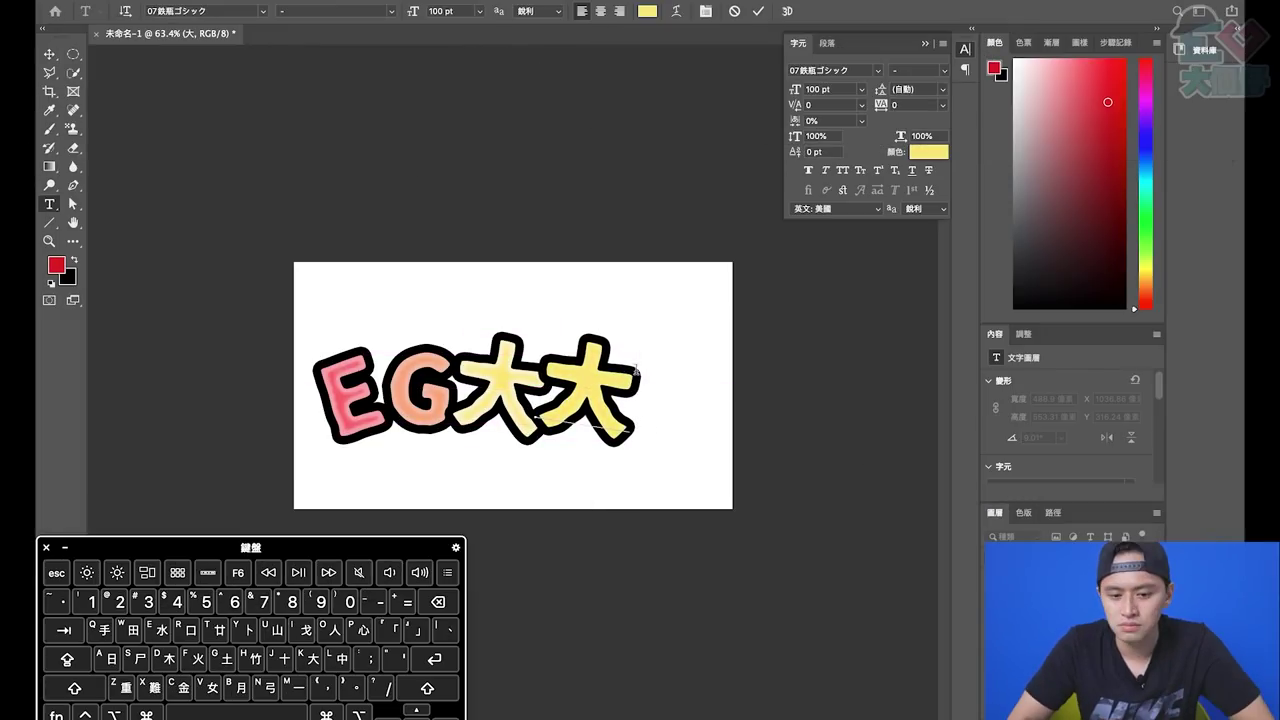
double_click(576, 372)
type("個")
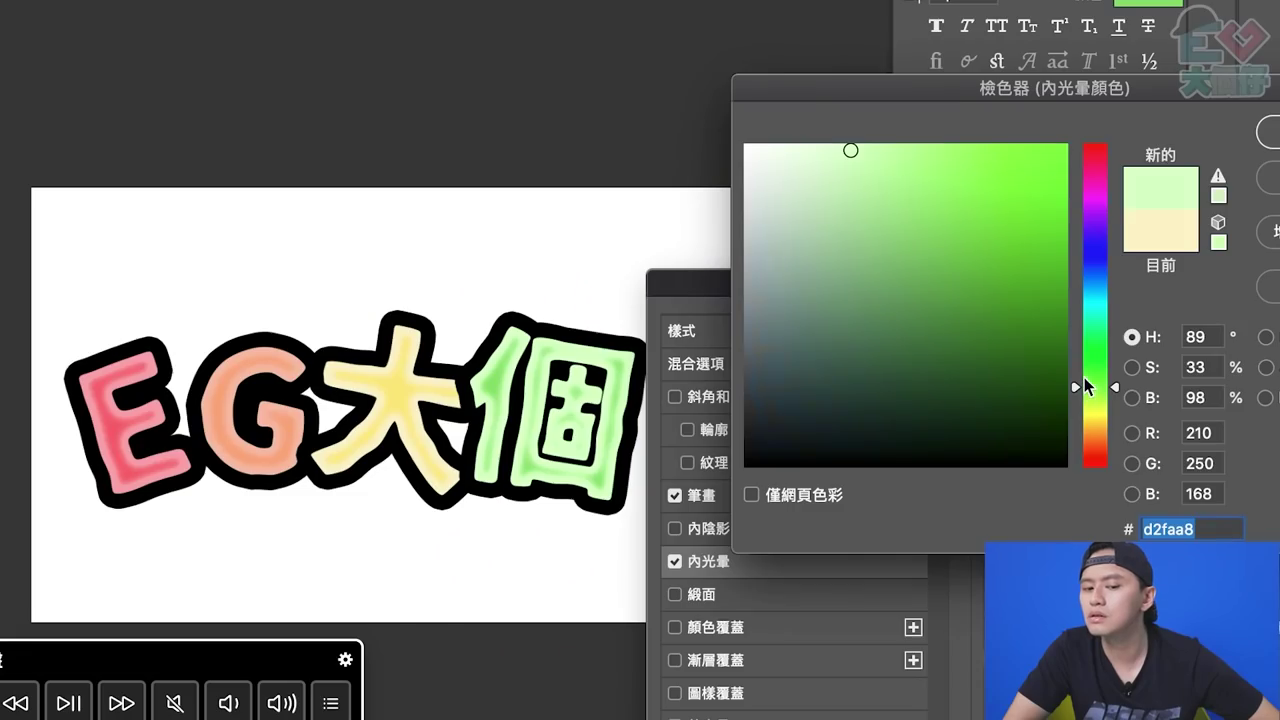
Adjust the inner glow of 個 to a light green hue and brighten its text color to light green
left_click_drag(1084, 377, 1084, 368)
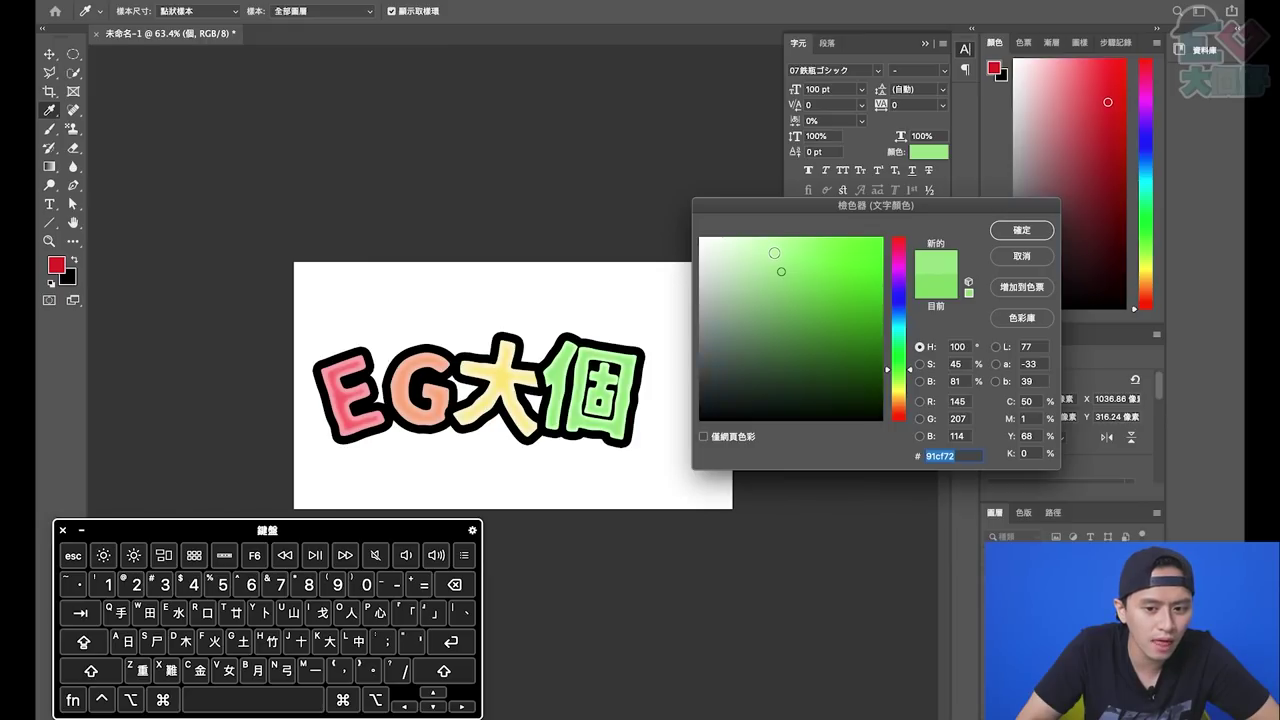
left_click(772, 253)
left_click(1046, 235)
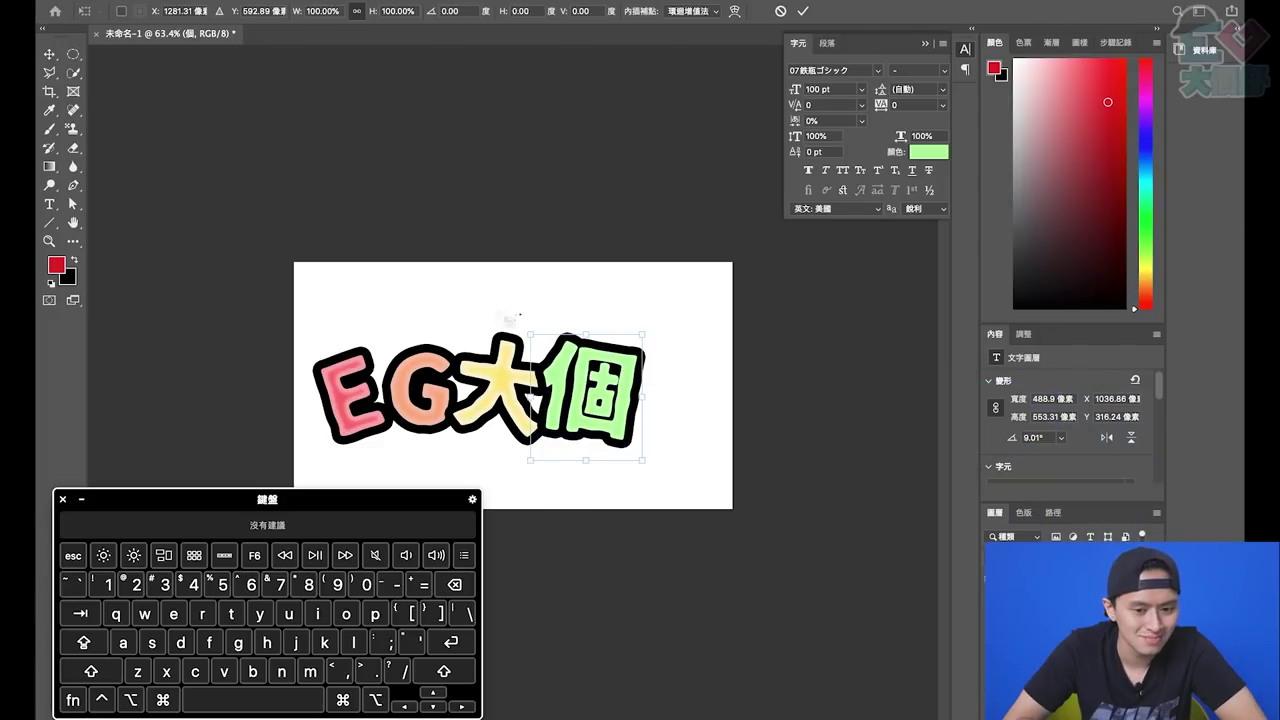
Rotate the character 個 to about -9.4° and nudge it up into line beside the 大
left_click_drag(519, 315, 466, 307)
double_click(586, 440)
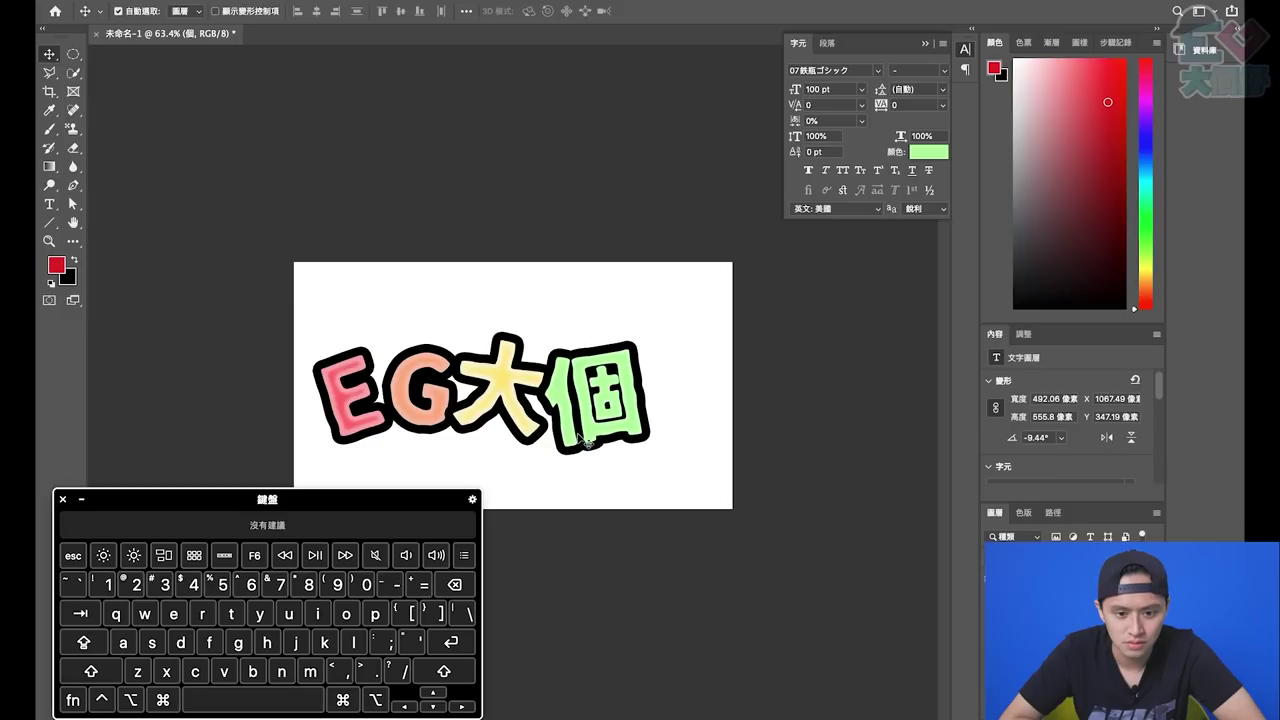
left_click_drag(581, 421, 582, 411)
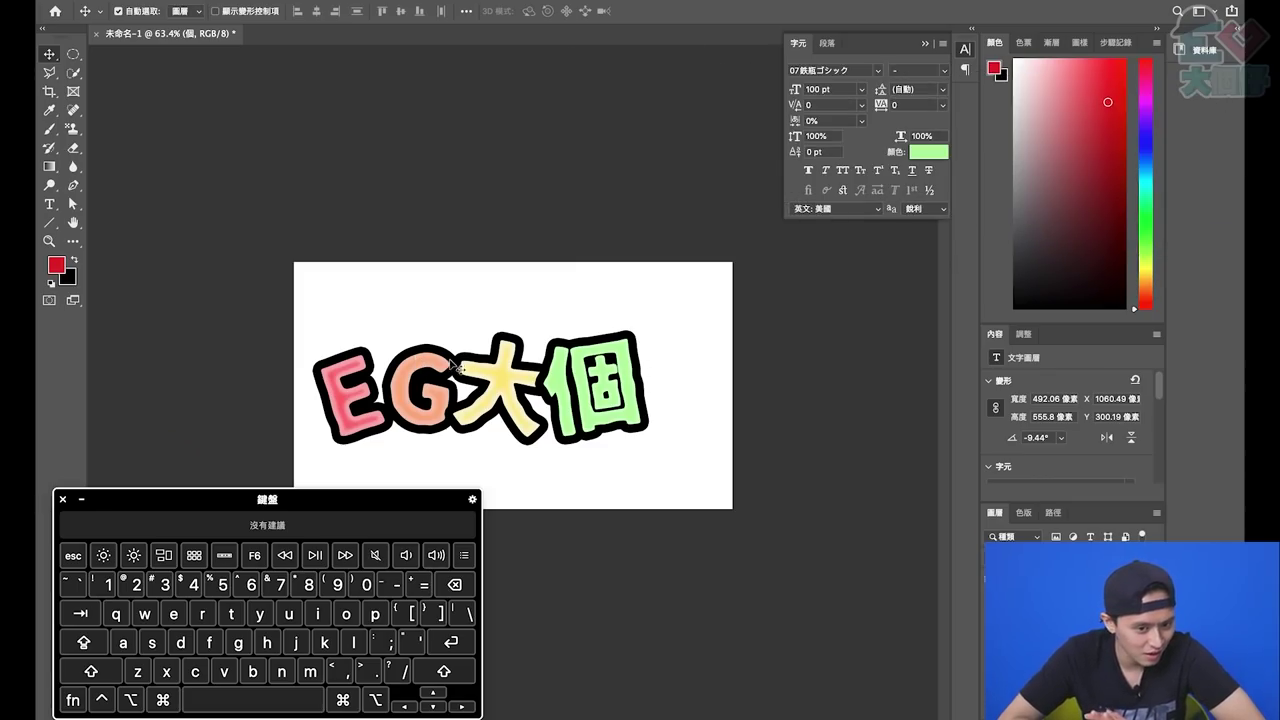
Move the letter E slightly closer to the canvas's left edge and select the letter G
left_click(348, 396)
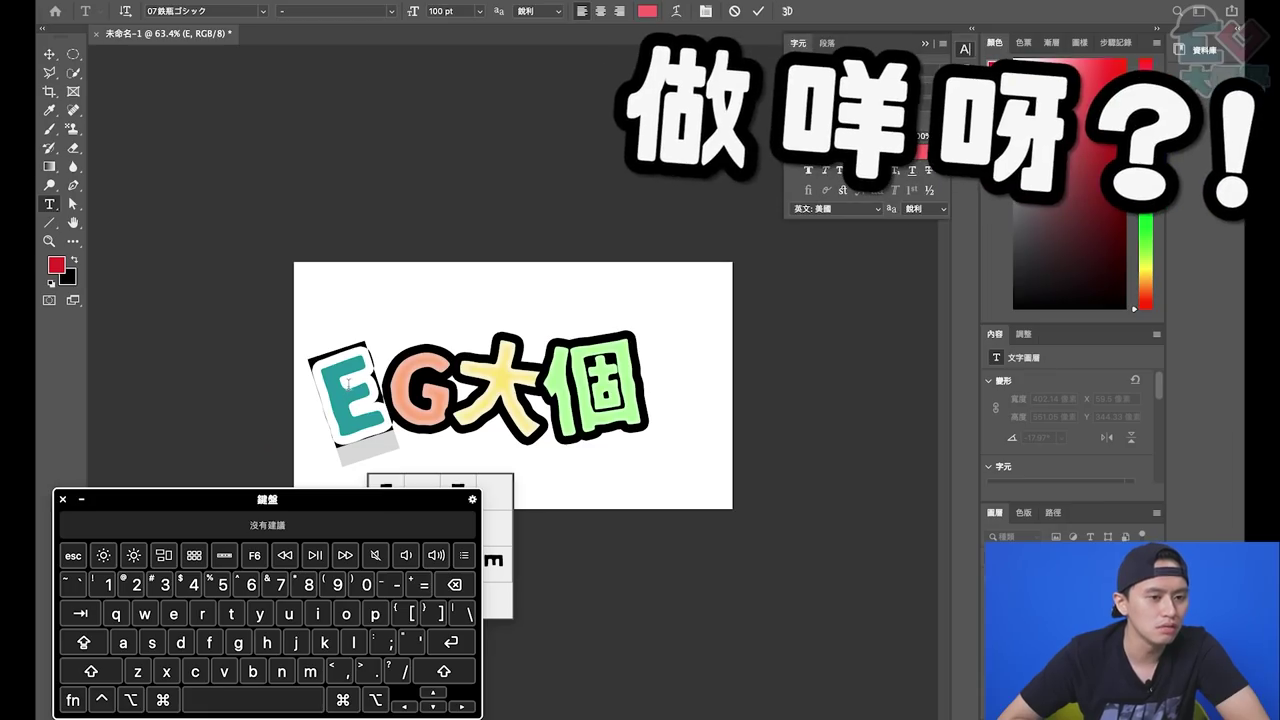
left_click_drag(352, 424, 327, 391)
left_click(398, 402)
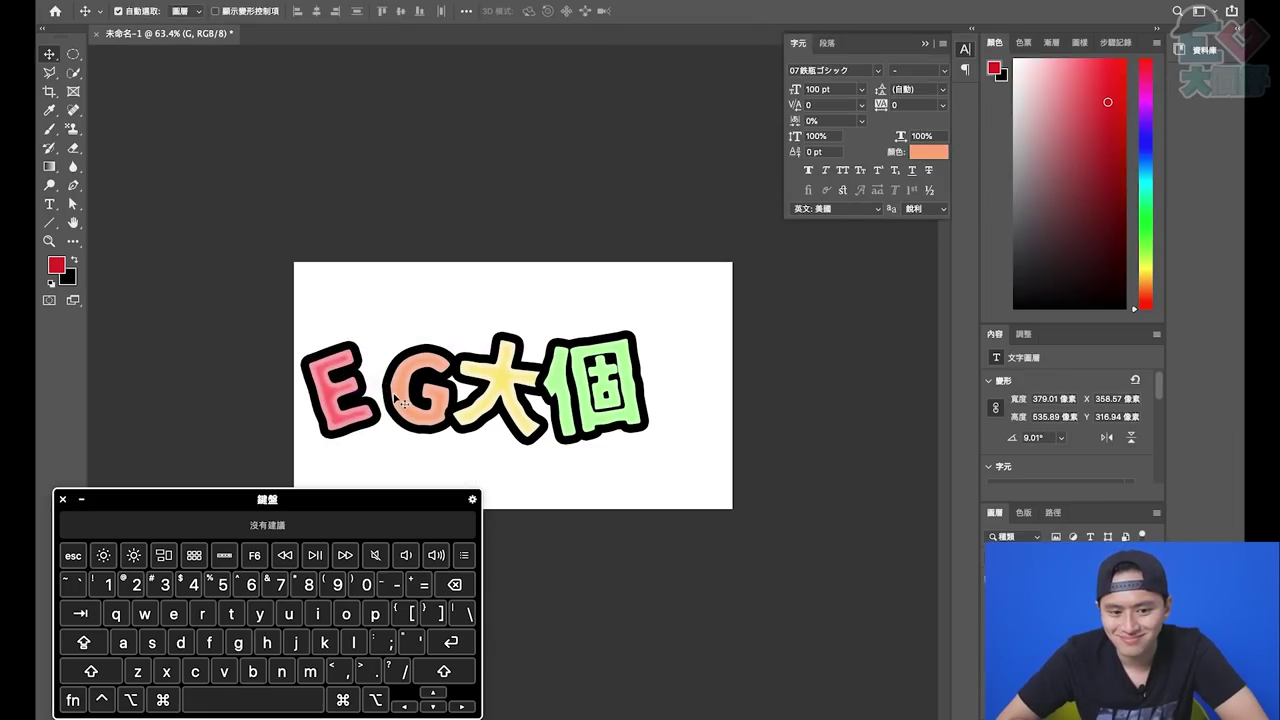
Tighten the lettering's spacing by moving G beside E, 大 up beside G, and 個 closer to 大
mouse_move(407, 399)
left_mouse_down()
mouse_move(347, 379)
mouse_move(392, 397)
left_mouse_up()
left_click(480, 398)
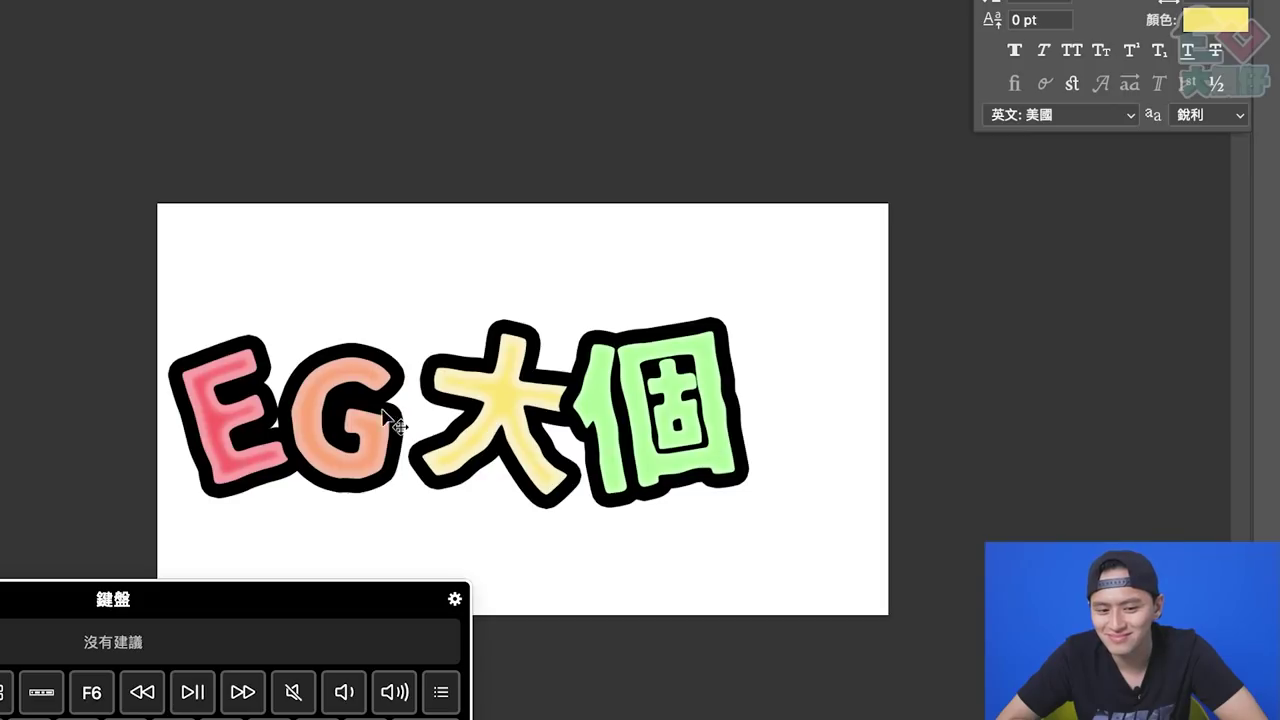
left_click_drag(430, 393, 485, 395)
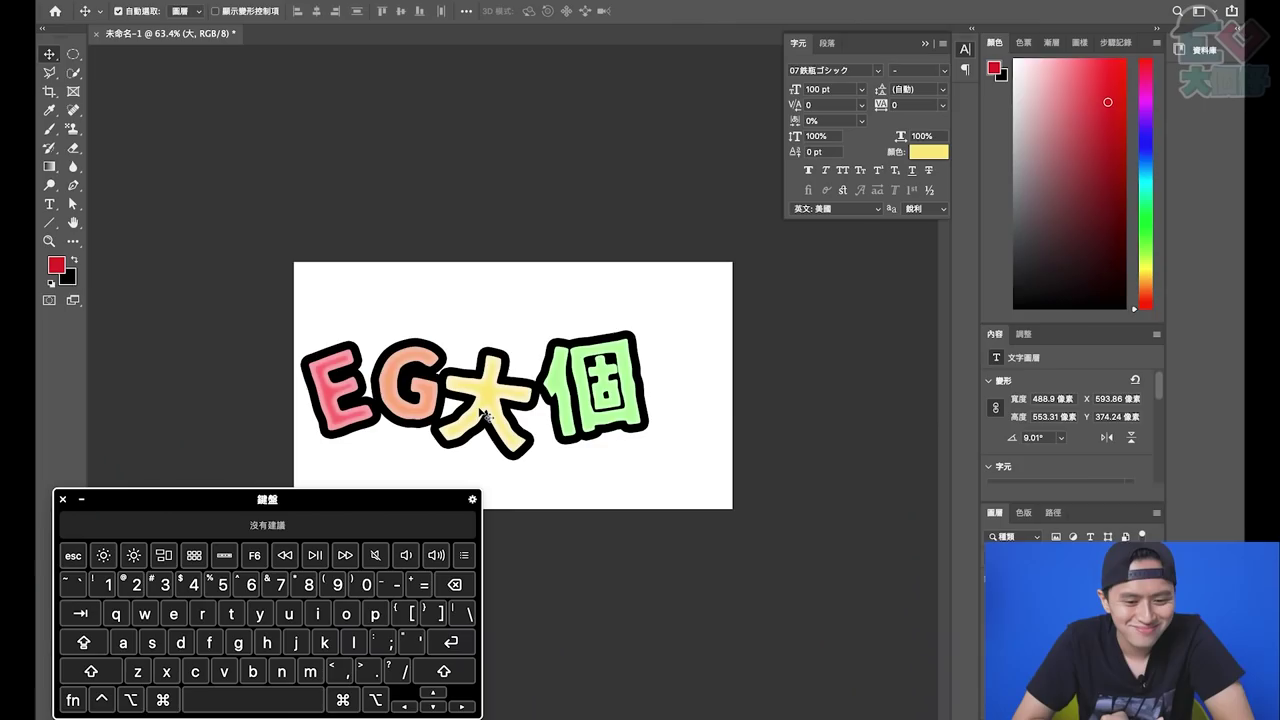
mouse_move(485, 392)
left_mouse_down()
mouse_move(488, 370)
mouse_move(498, 392)
left_mouse_up()
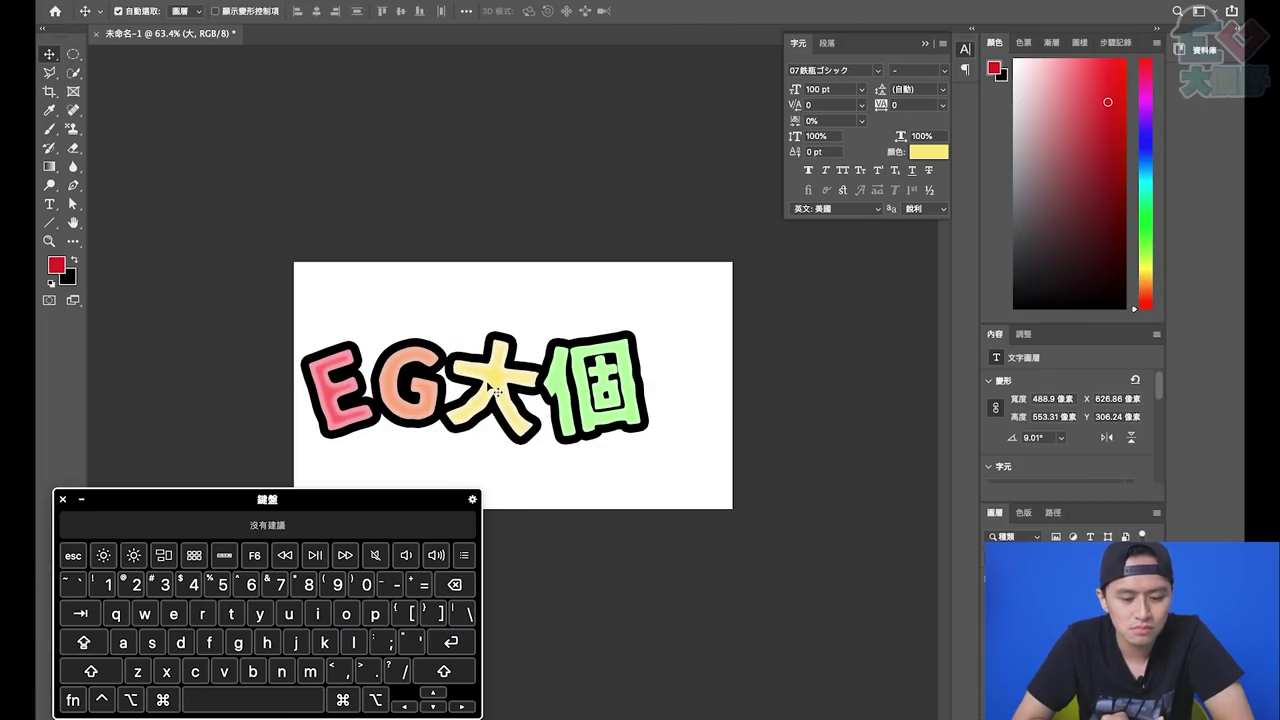
key("super+z")
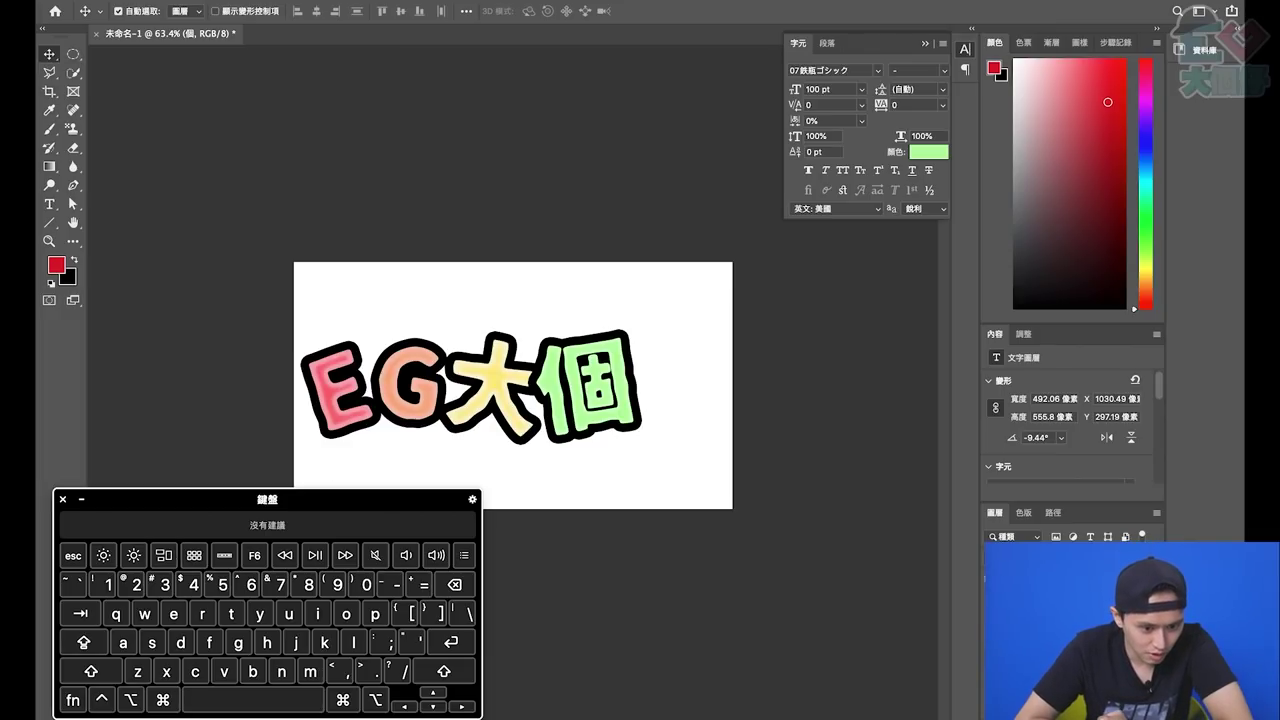
Duplicate the character 個 directly to its right and replace the copy's text with 仔
key("super+j")
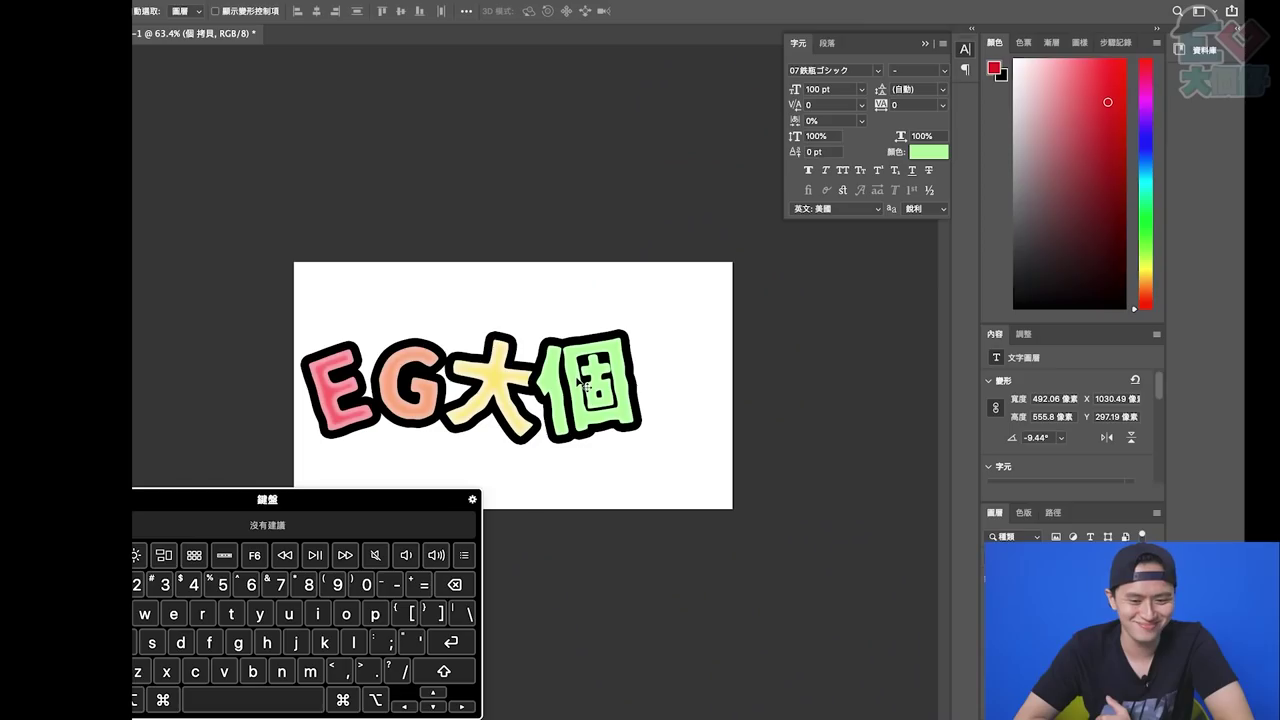
left_click_drag(600, 382, 672, 383)
double_click(672, 383)
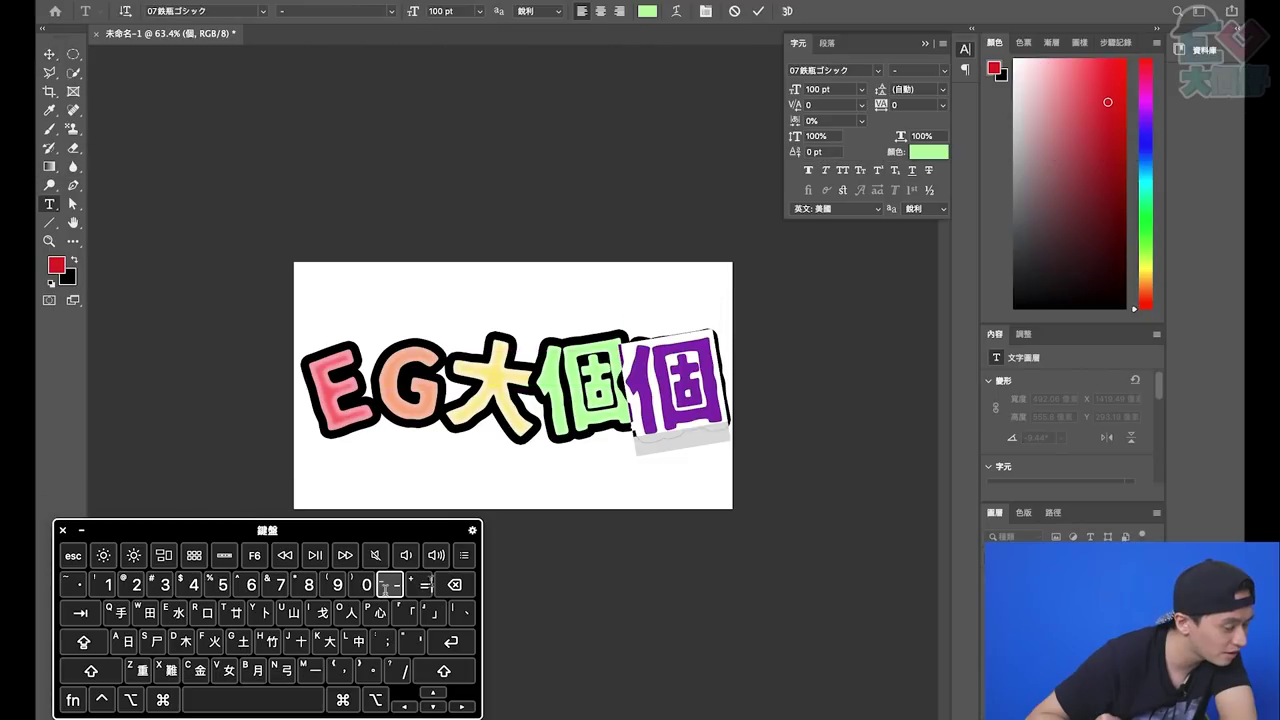
type("仔")
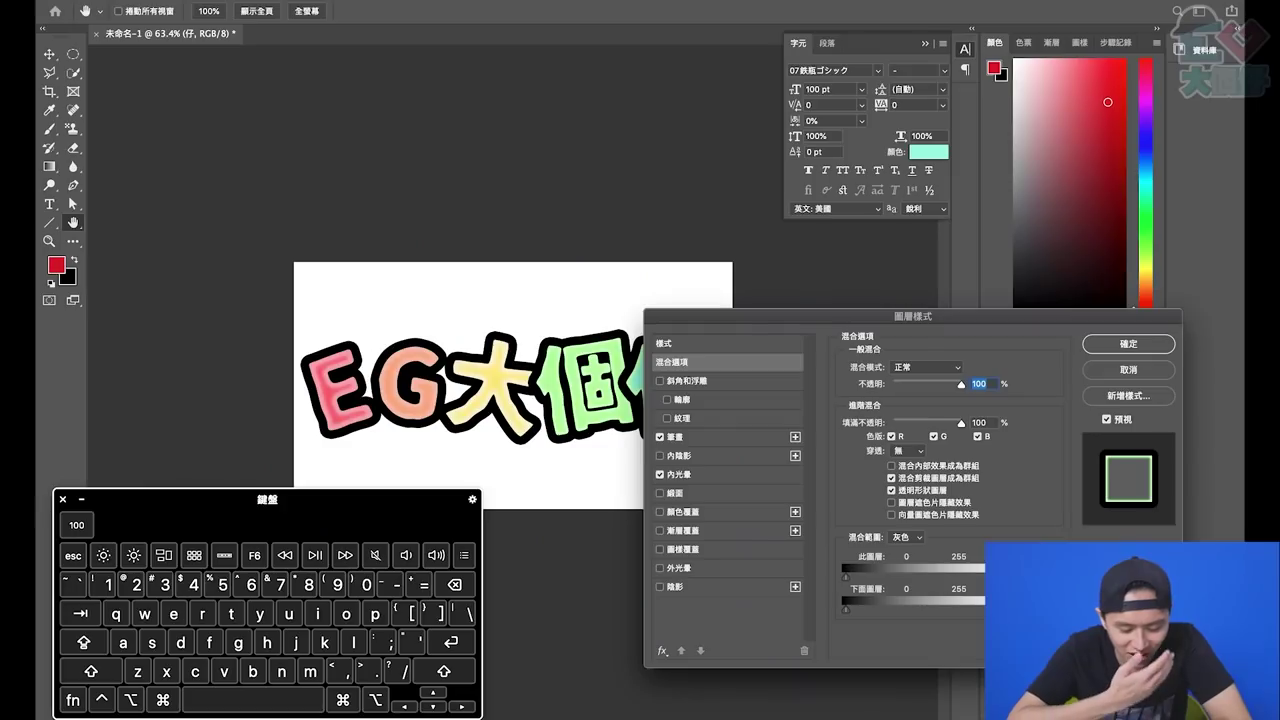
Toggle the head-controlled pointer and apply the layer style of 仔 with a light aqua inner glow
mouse_move(730, 715)
key("alt+super+F5")
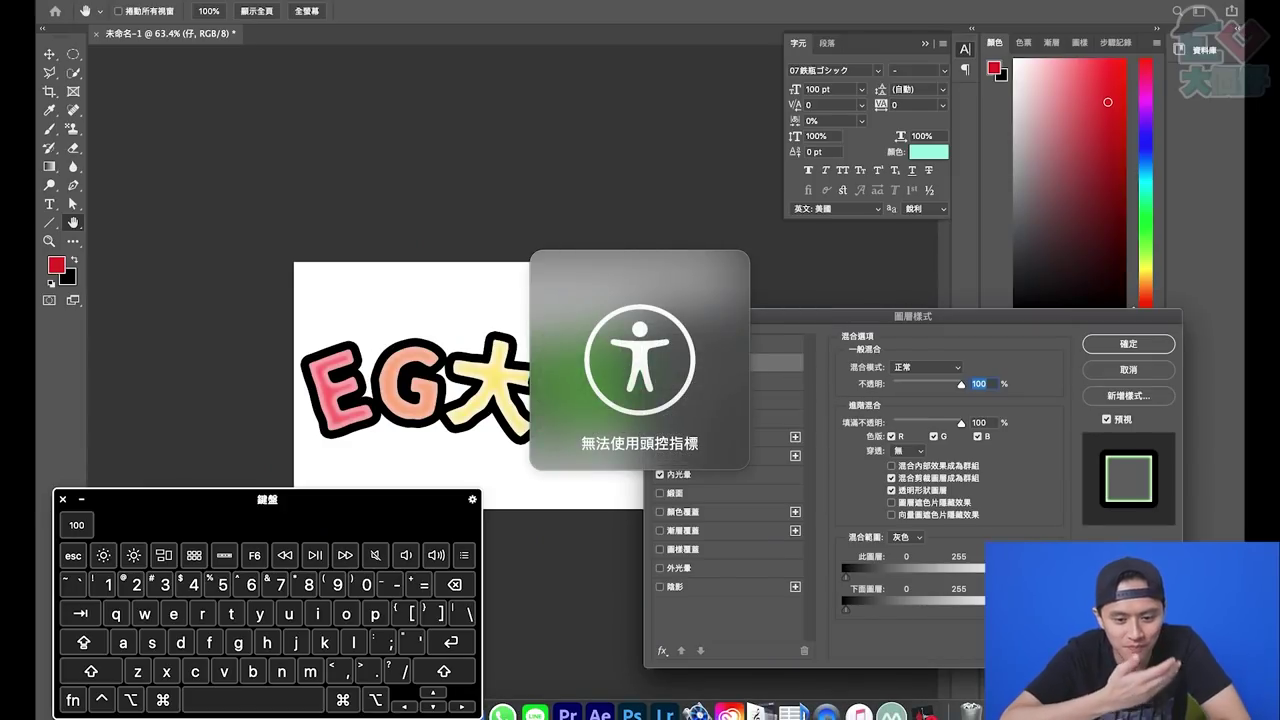
left_click(1107, 344)
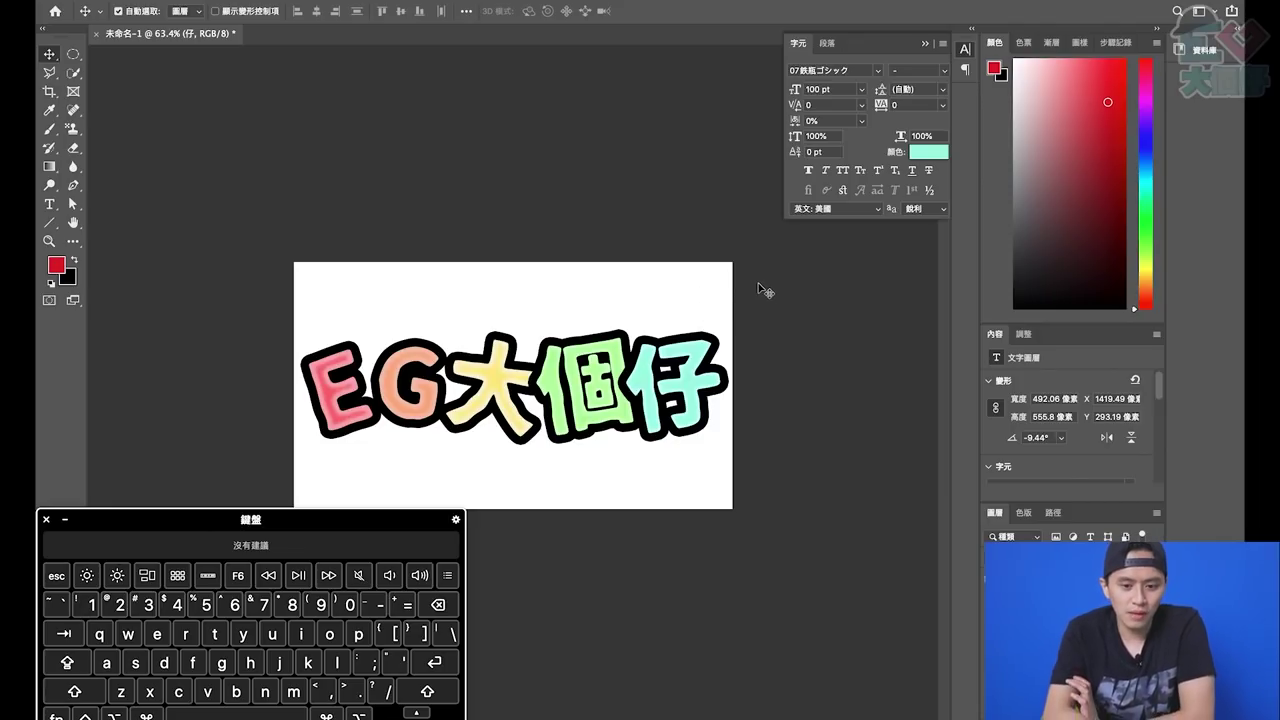
Free-transform the character 仔 to about 101.77% scale and 15.85° clockwise rotation, and move it up into line beside 個
key("super+t")
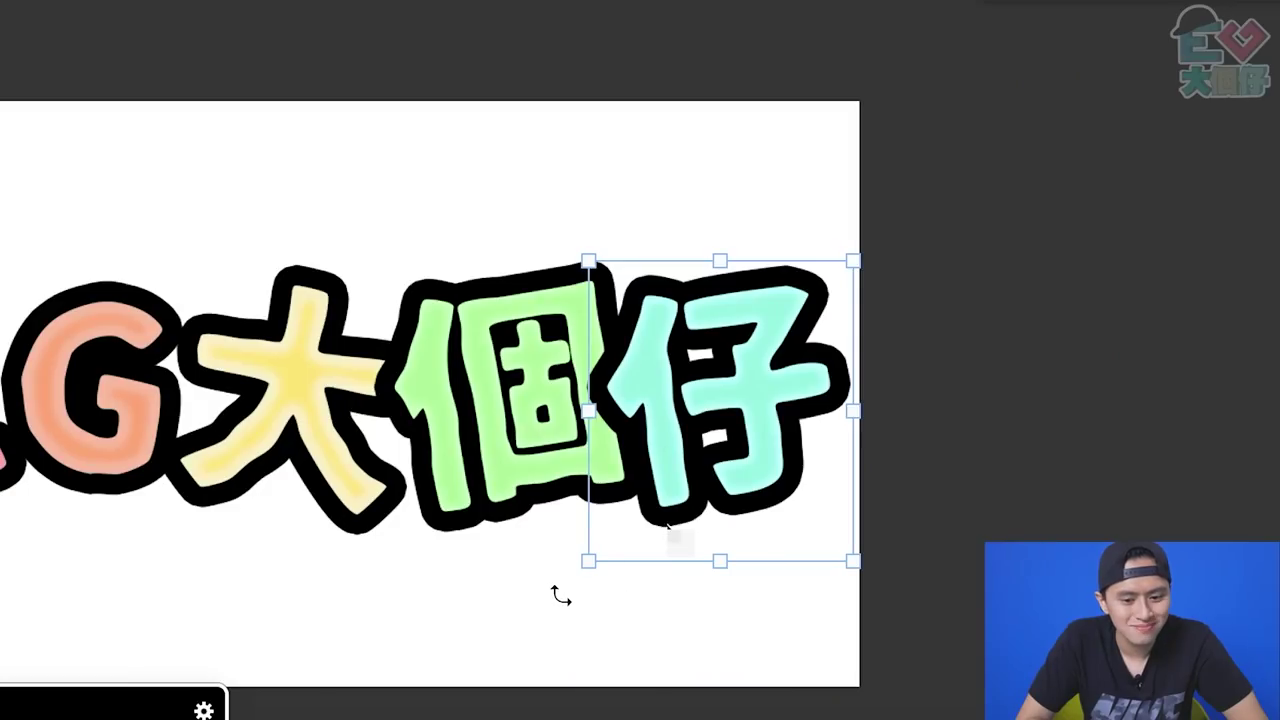
left_click_drag(575, 570, 521, 629)
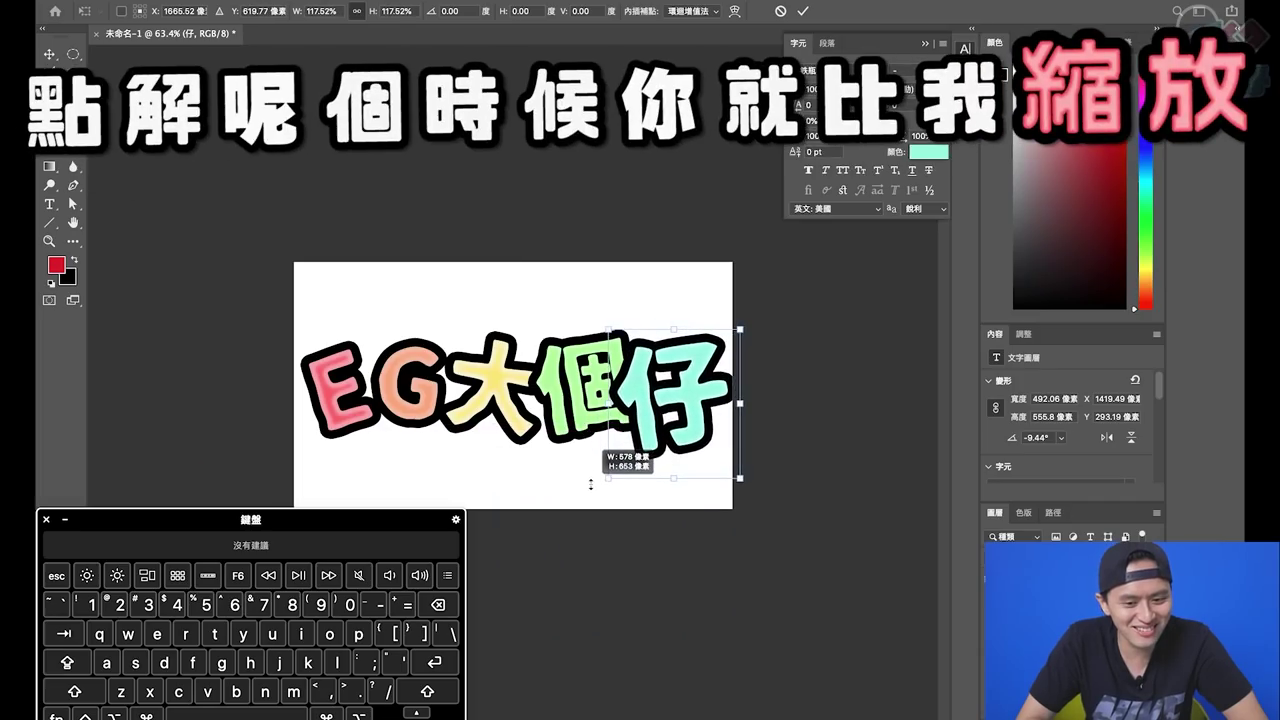
left_click_drag(590, 484, 590, 473)
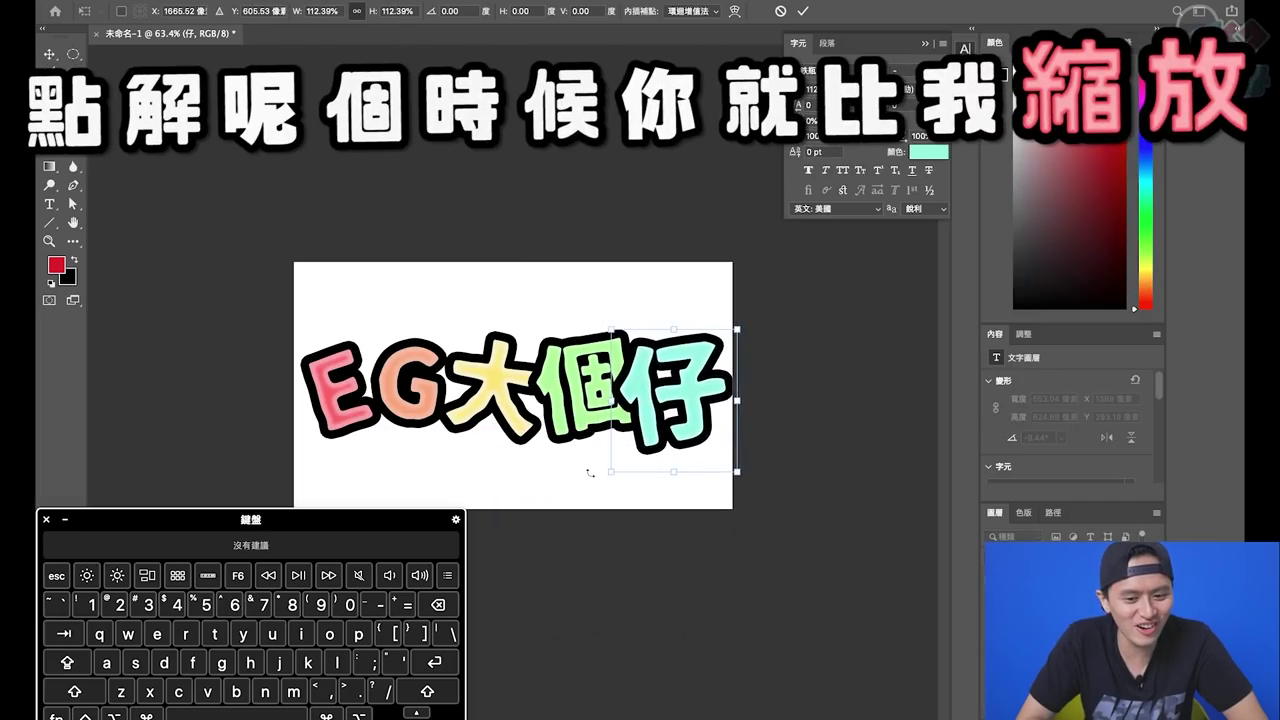
left_click_drag(622, 318, 640, 298)
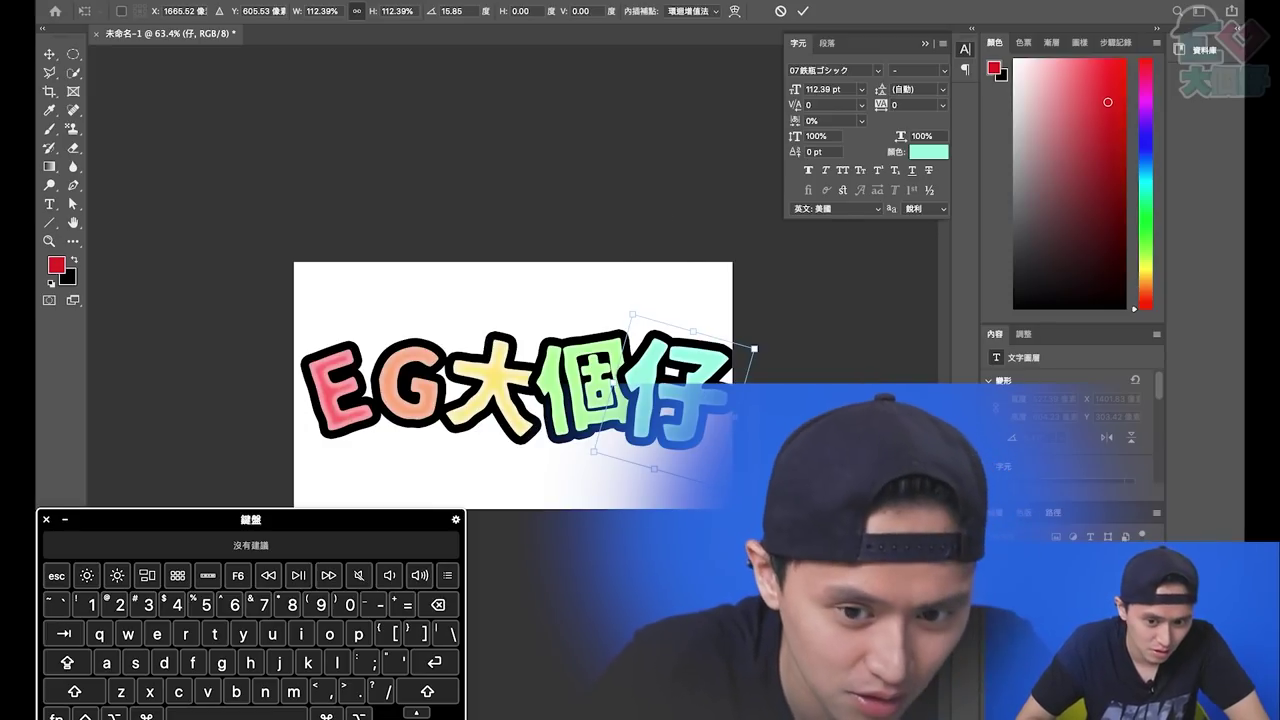
left_click_drag(629, 313, 614, 335)
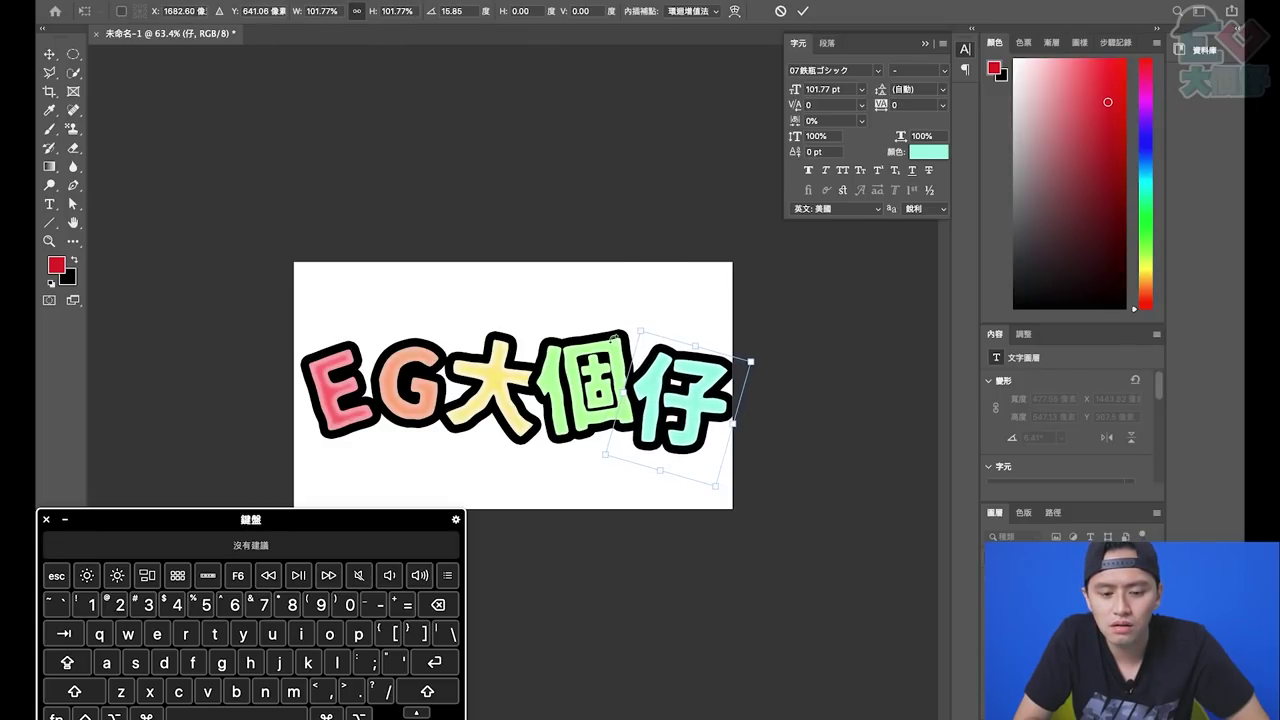
mouse_move(659, 437)
left_mouse_down()
mouse_move(660, 345)
mouse_move(654, 414)
left_mouse_up()
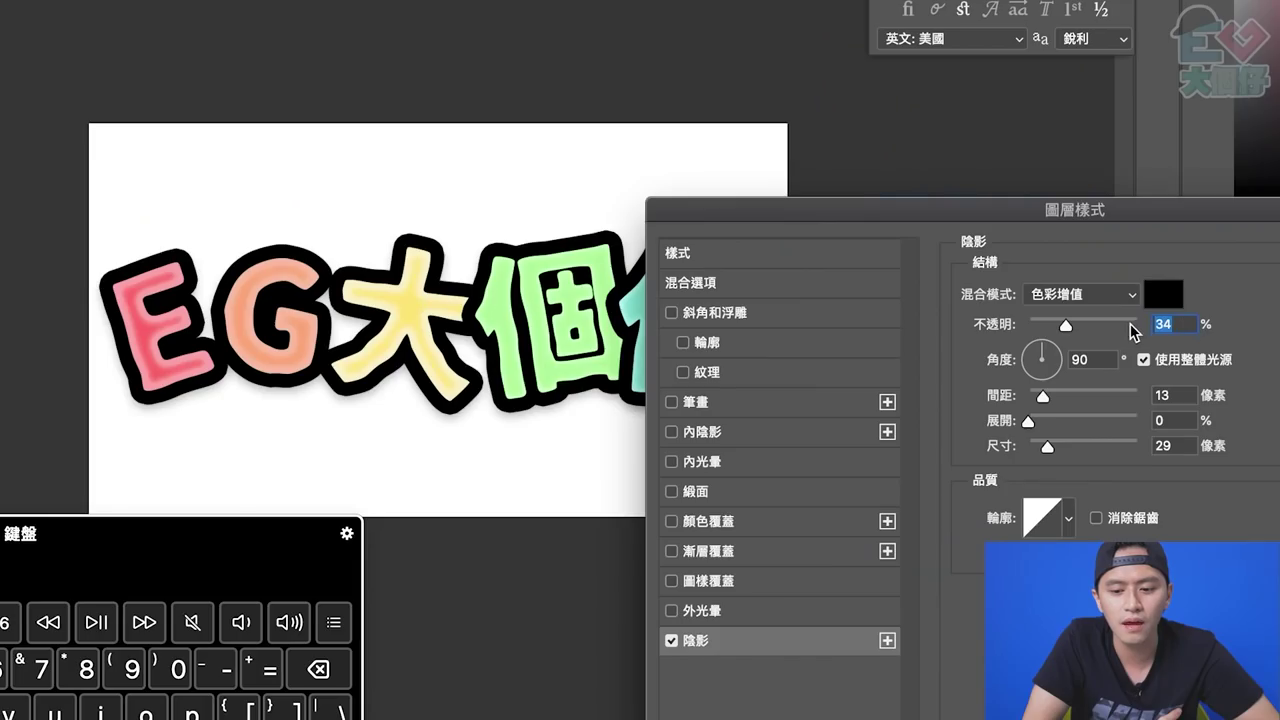
Adjust the lettering's drop shadow to 88% opacity, 32° angle, 22 px distance, 14% spread and 9 px size, and apply it
left_click_drag(908, 389, 944, 392)
left_click_drag(1044, 352, 1057, 357)
left_click_drag(1048, 446, 1037, 444)
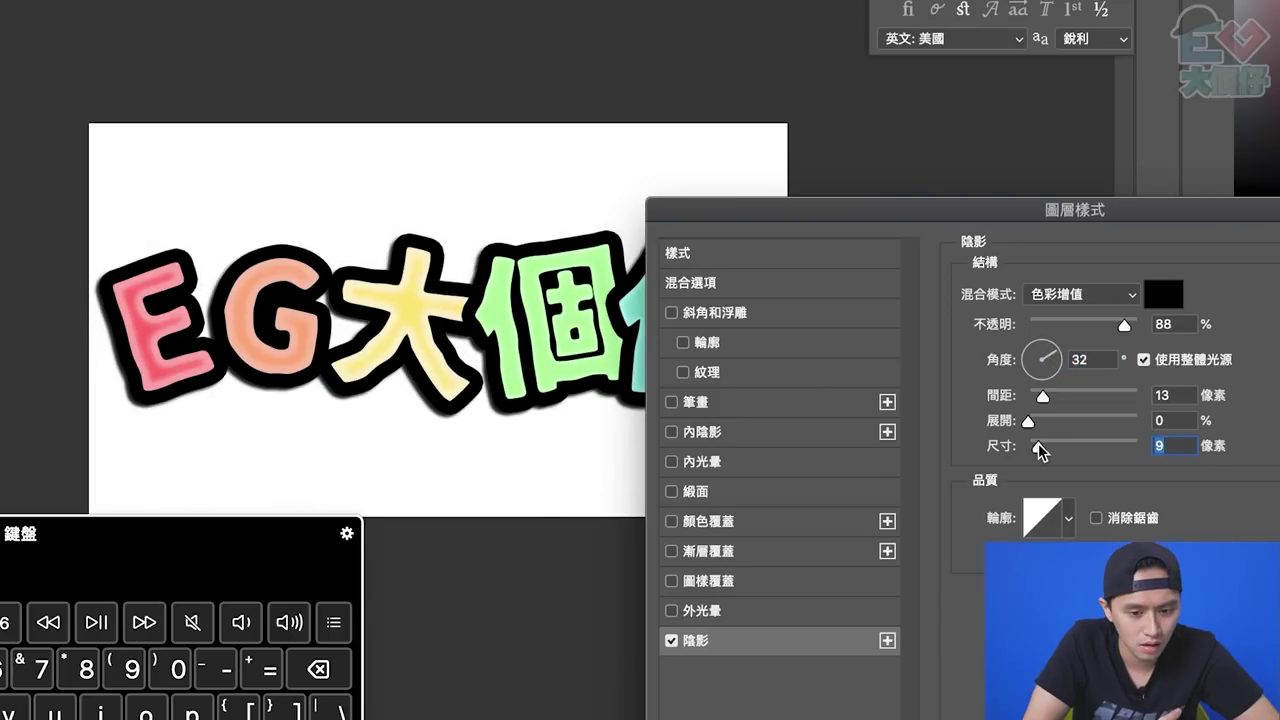
left_click_drag(1030, 420, 1055, 400)
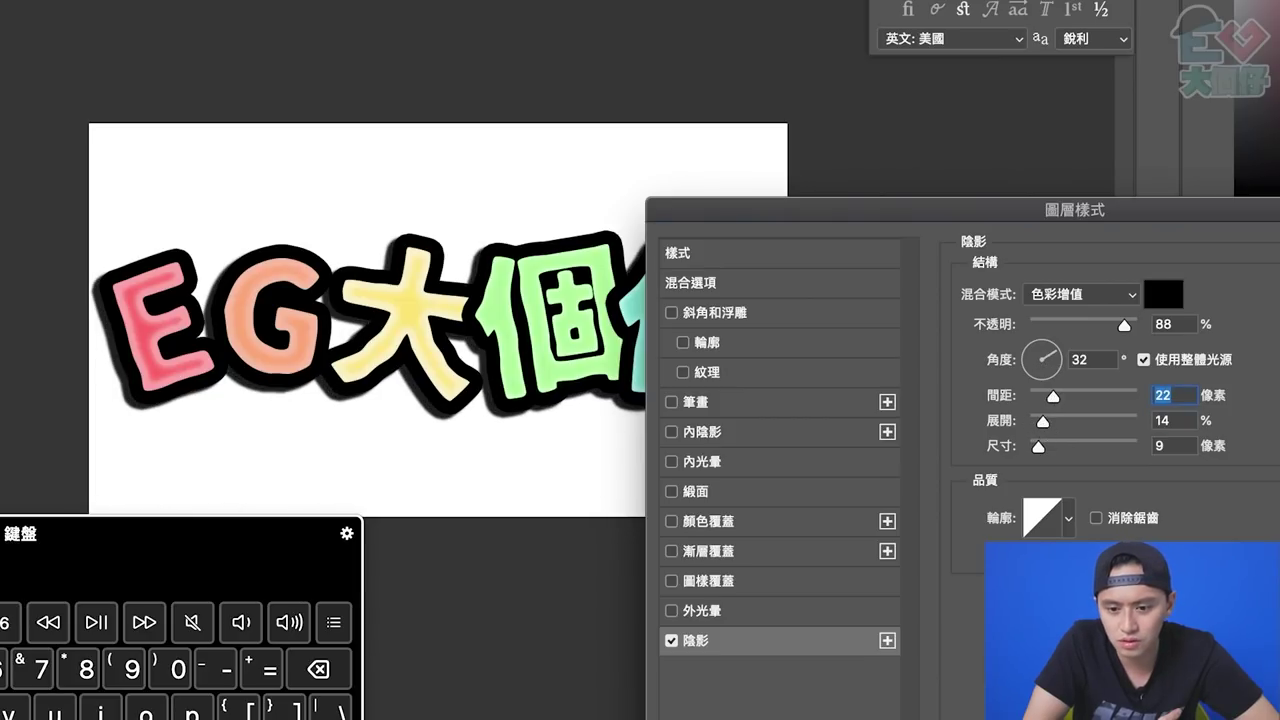
key("Return")
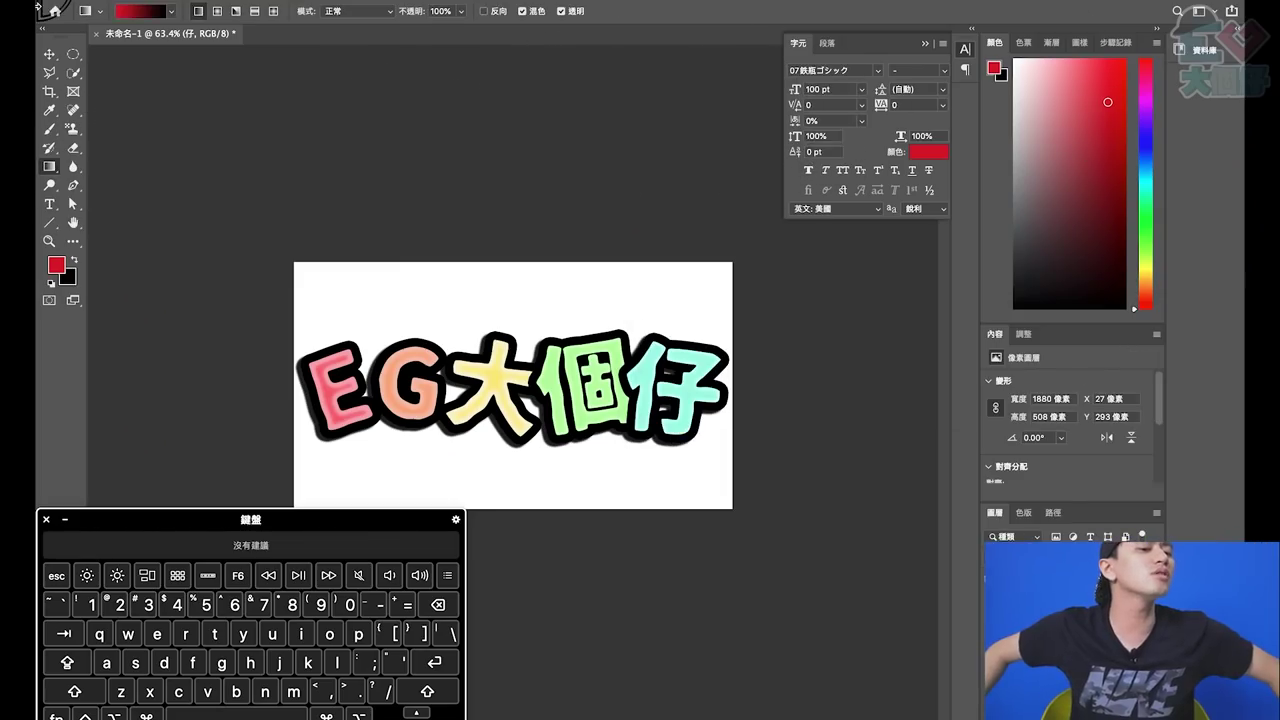
Quick-export the lettering as 未命名-1.png to the iCloud desktop folder and open the exported image from the desktop
left_click(160, 2)
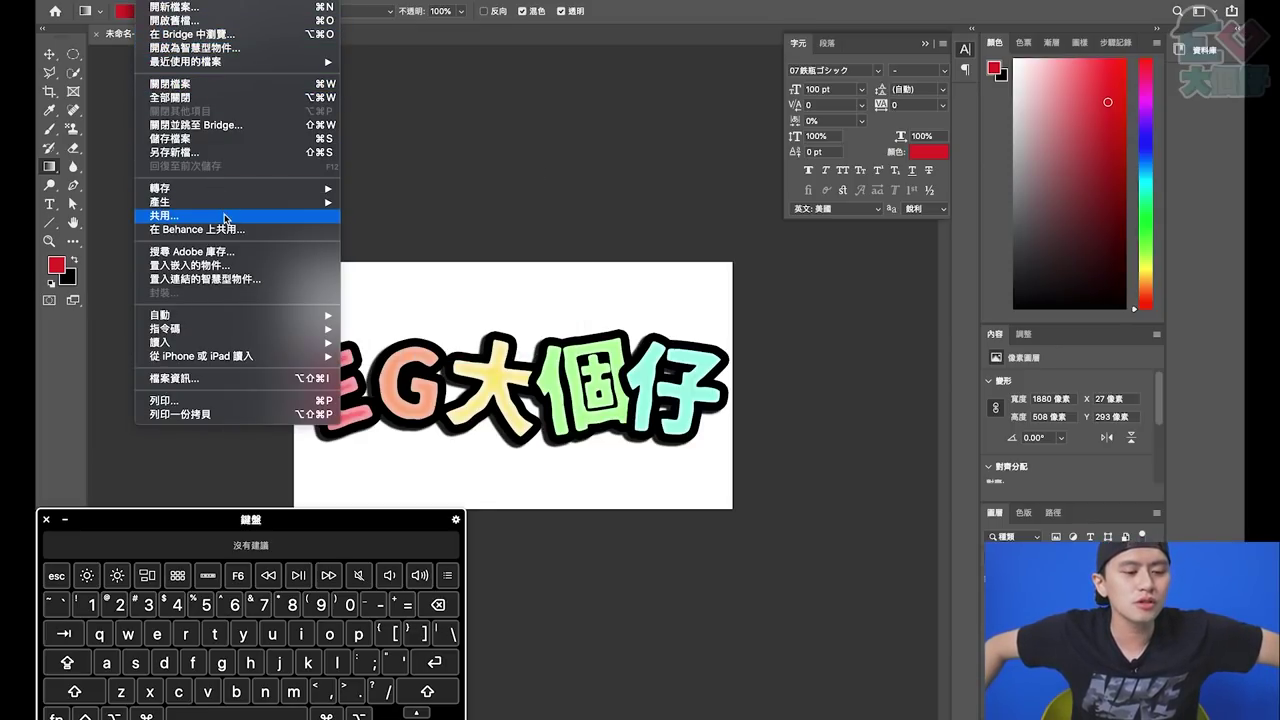
mouse_move(247, 187)
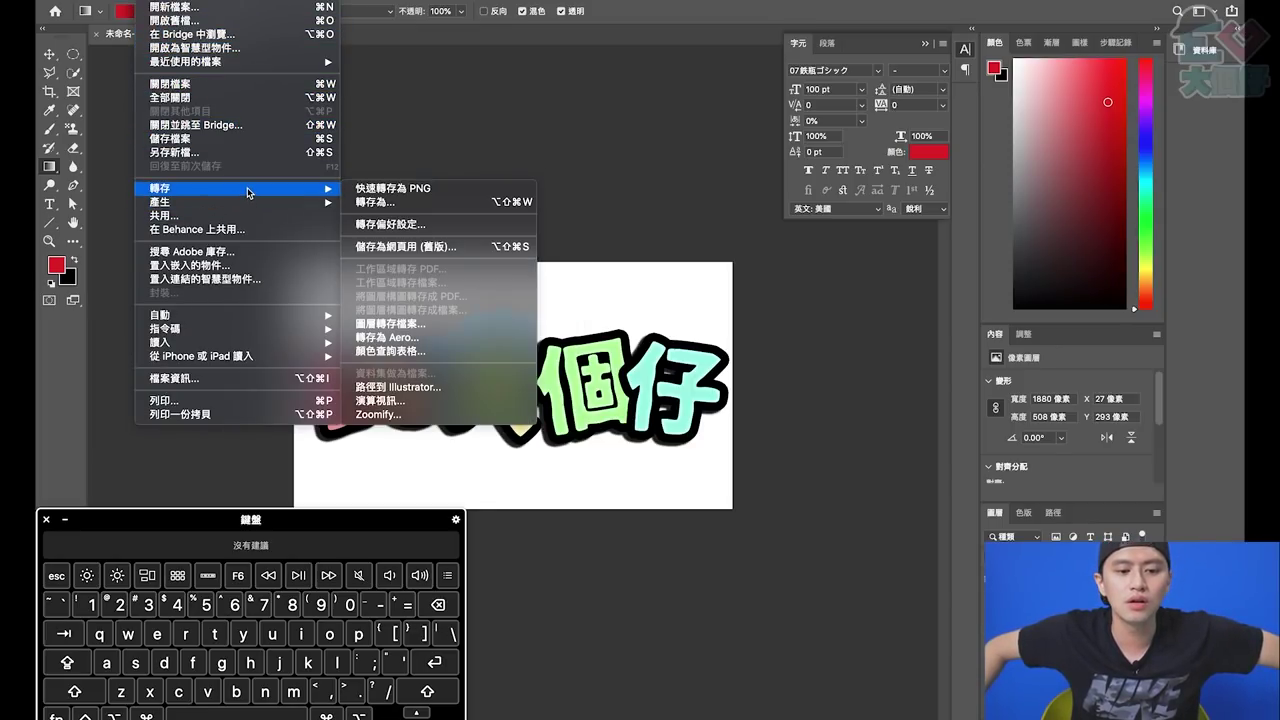
left_click(473, 191)
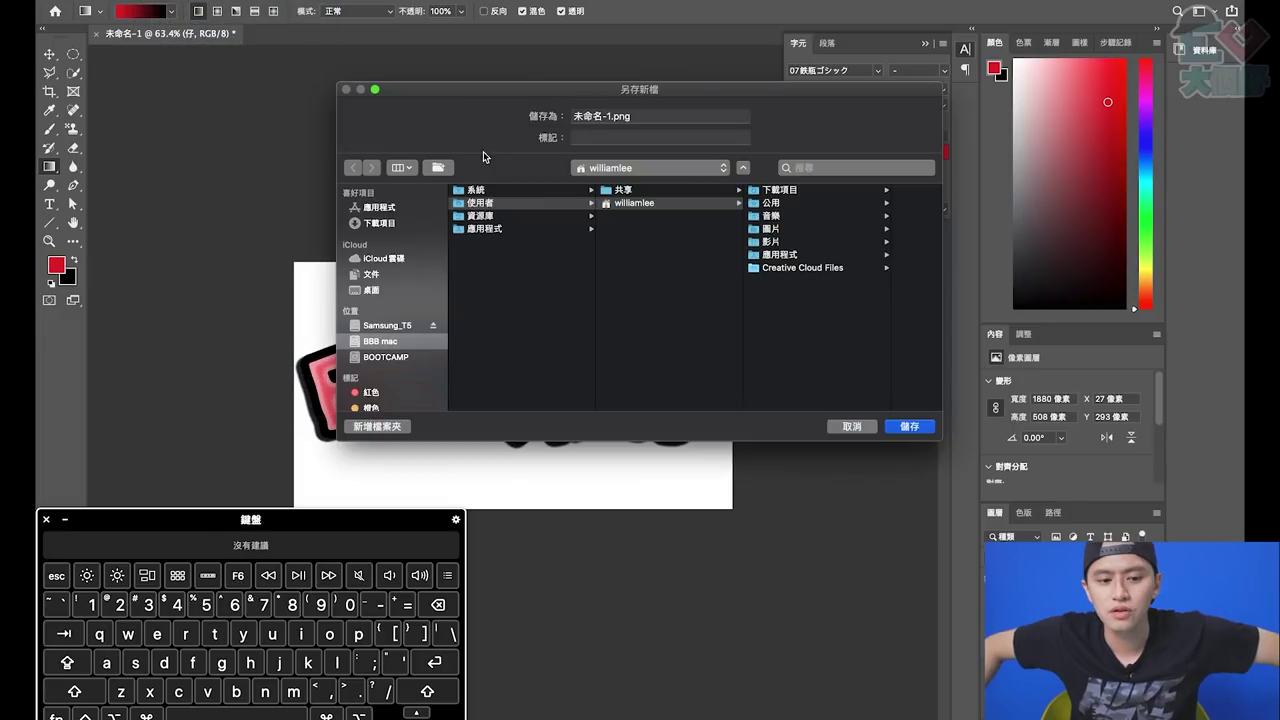
left_click(414, 289)
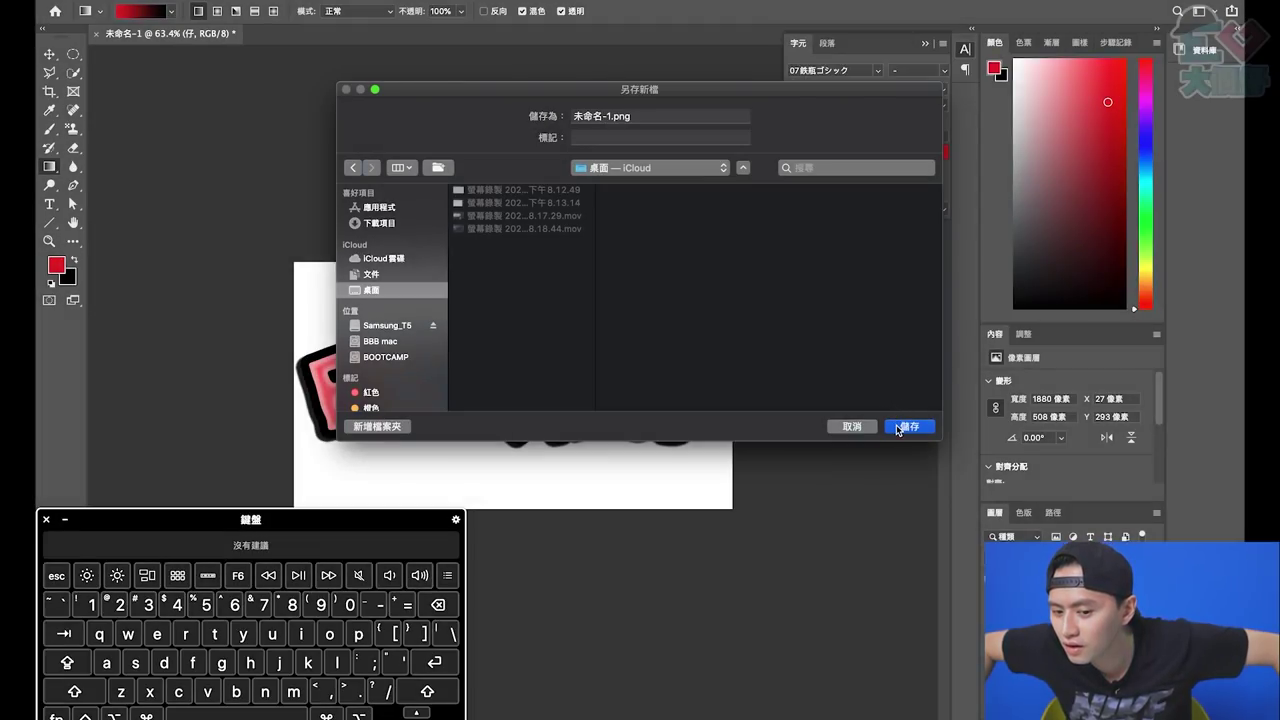
left_click(905, 427)
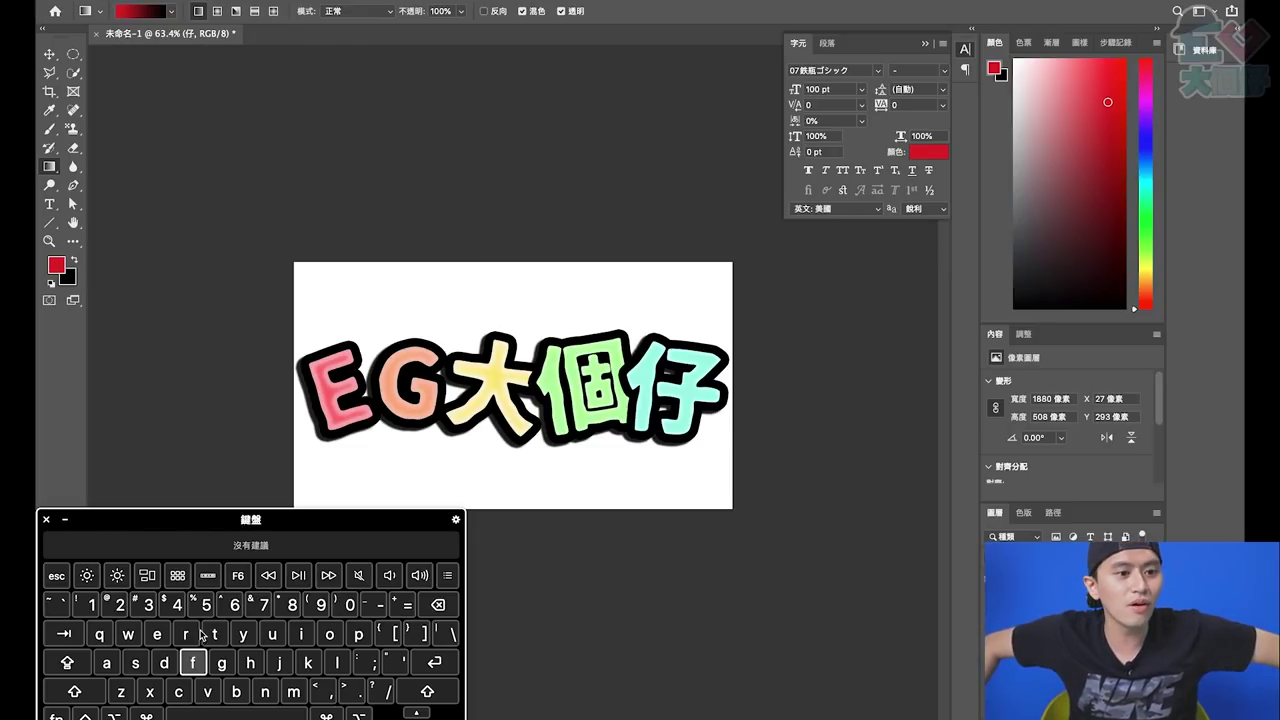
left_click(65, 8)
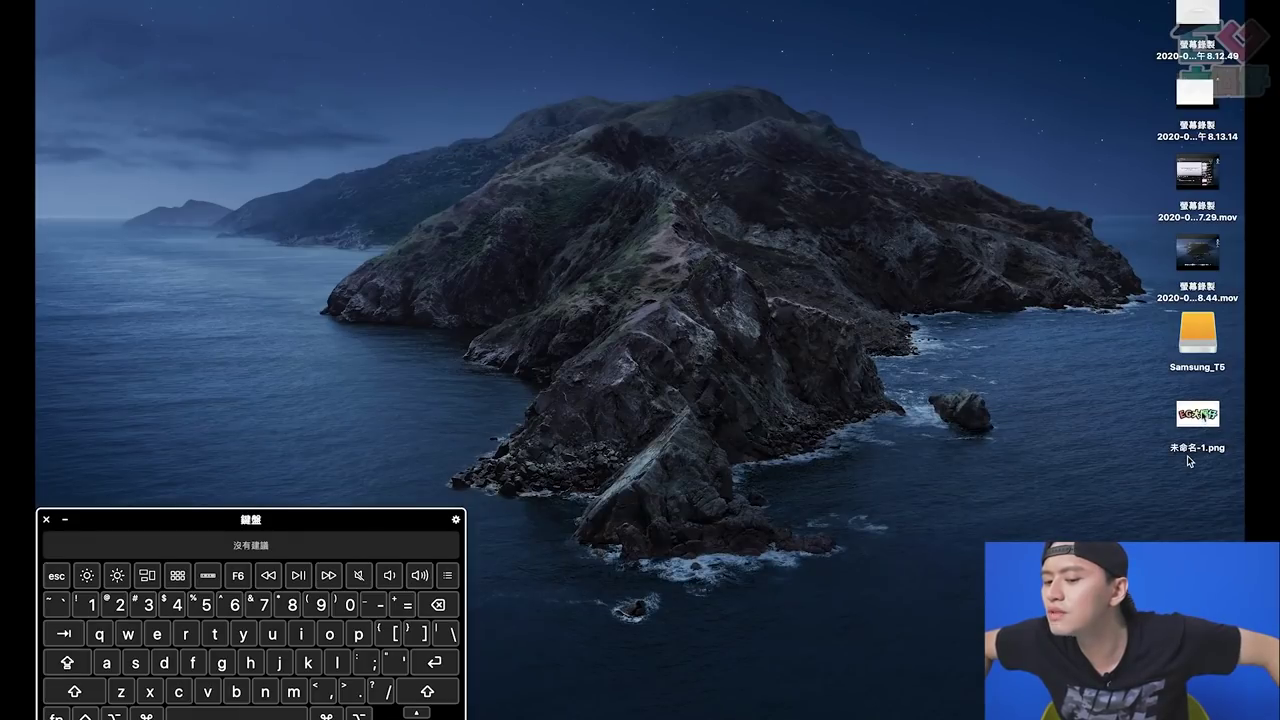
double_click(1202, 418)
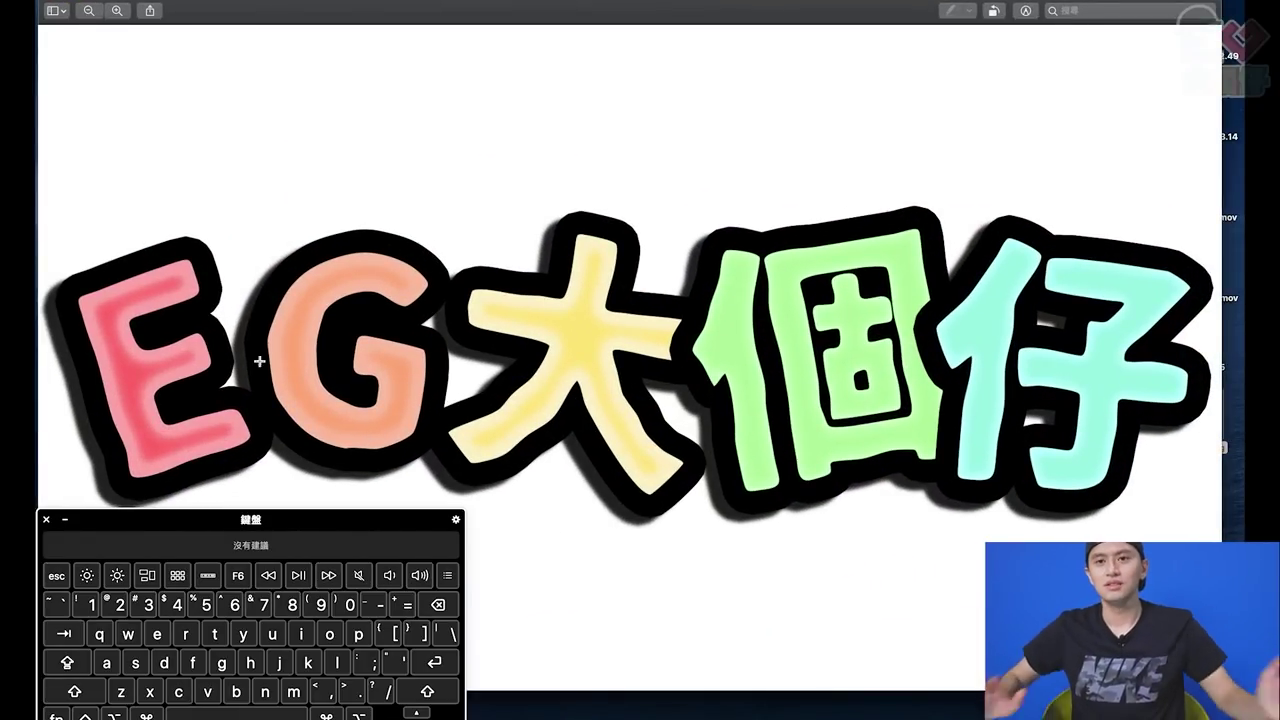